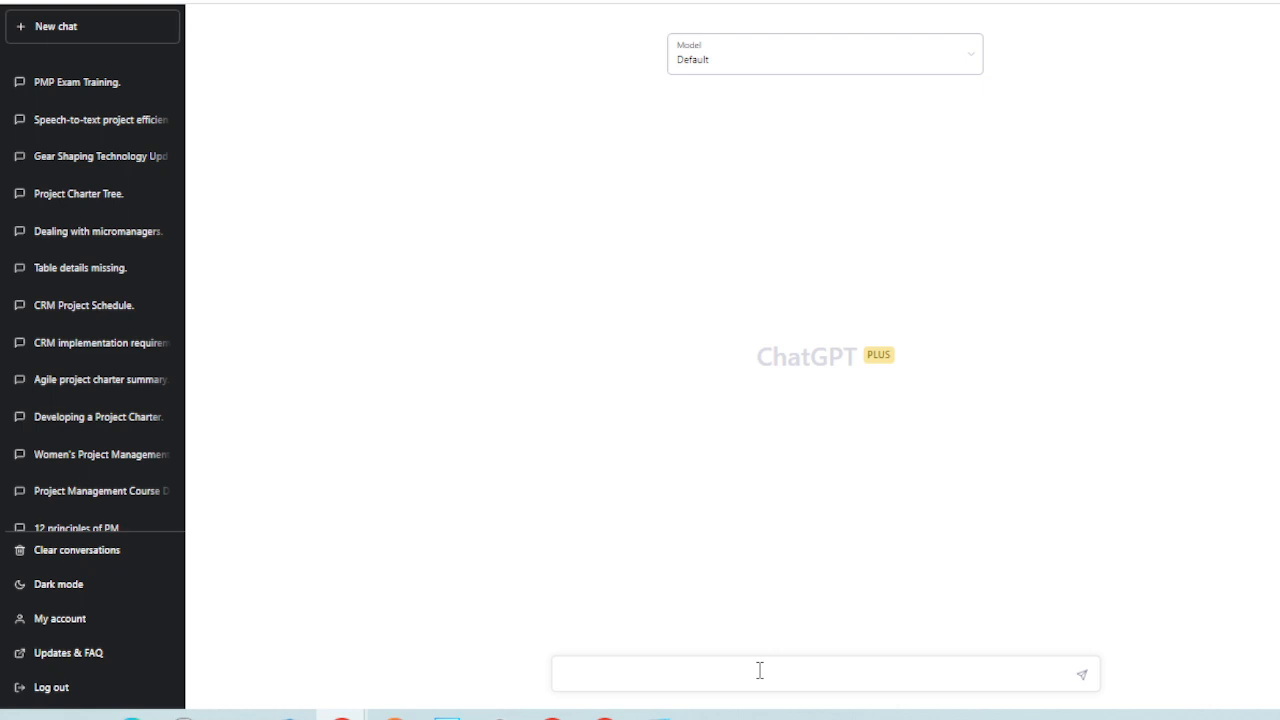
- Submit the prompt "Build me a schedule for sending a satellite to the moon! In 30 lines with dependencies and assign the relevant resources for me."
text(Build me a schedule for sending a)
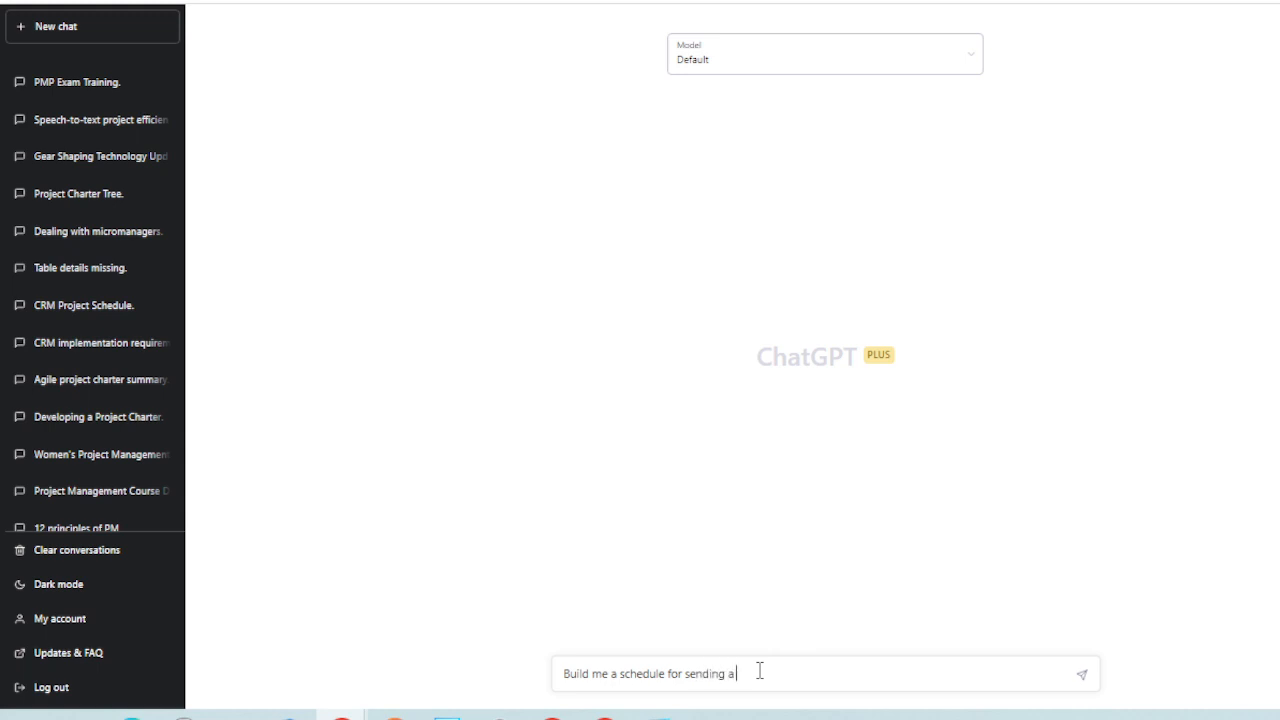
text( satellite to the moon! In 30 lines with)
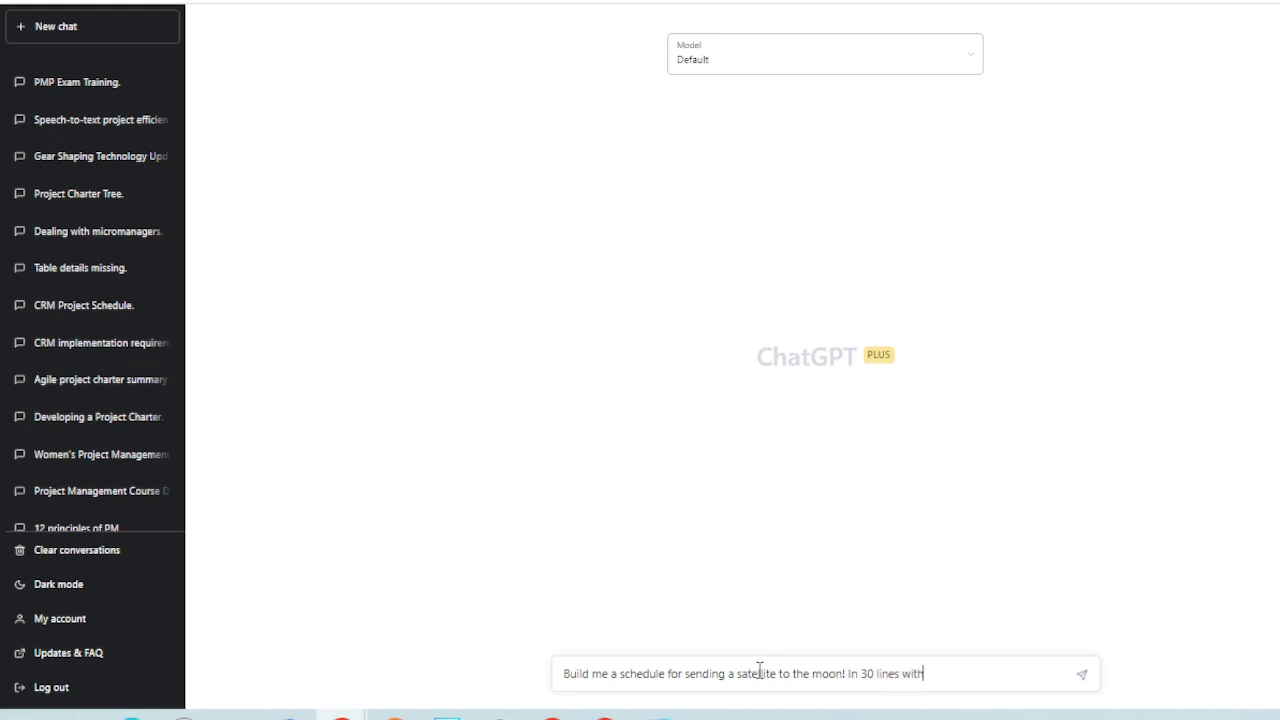
text( dependencies and assign)
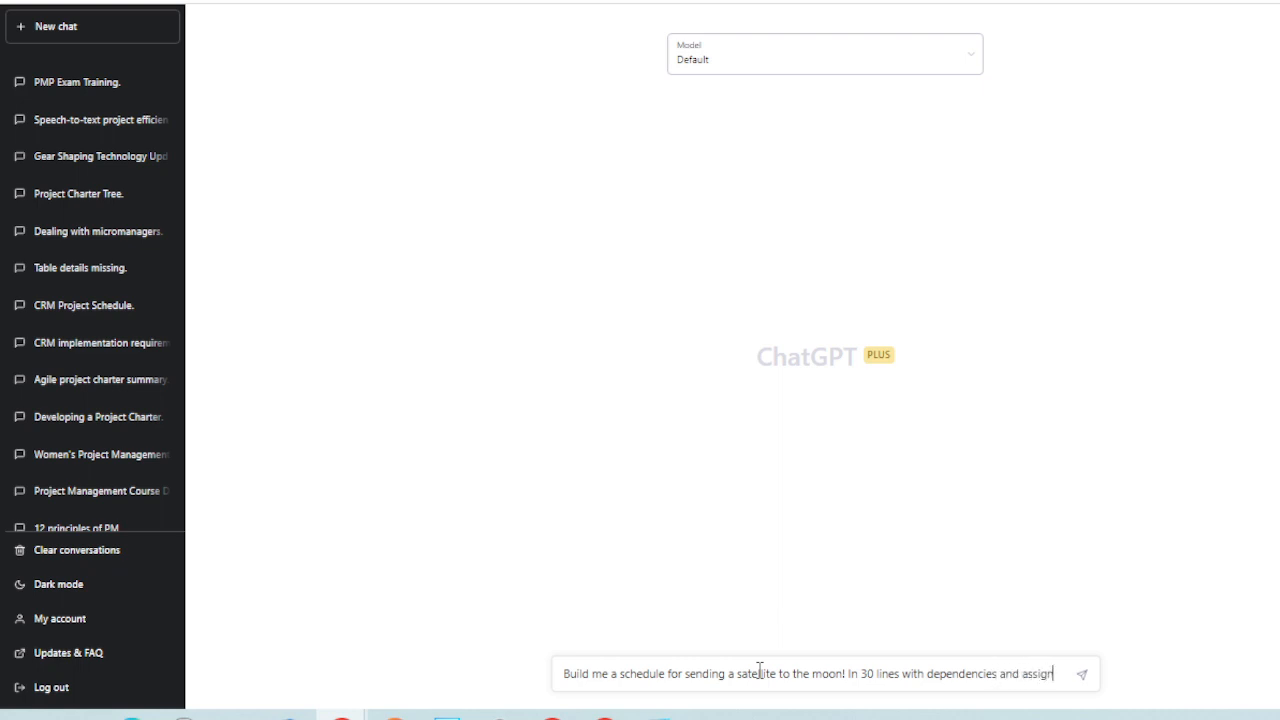
text( the relevant)
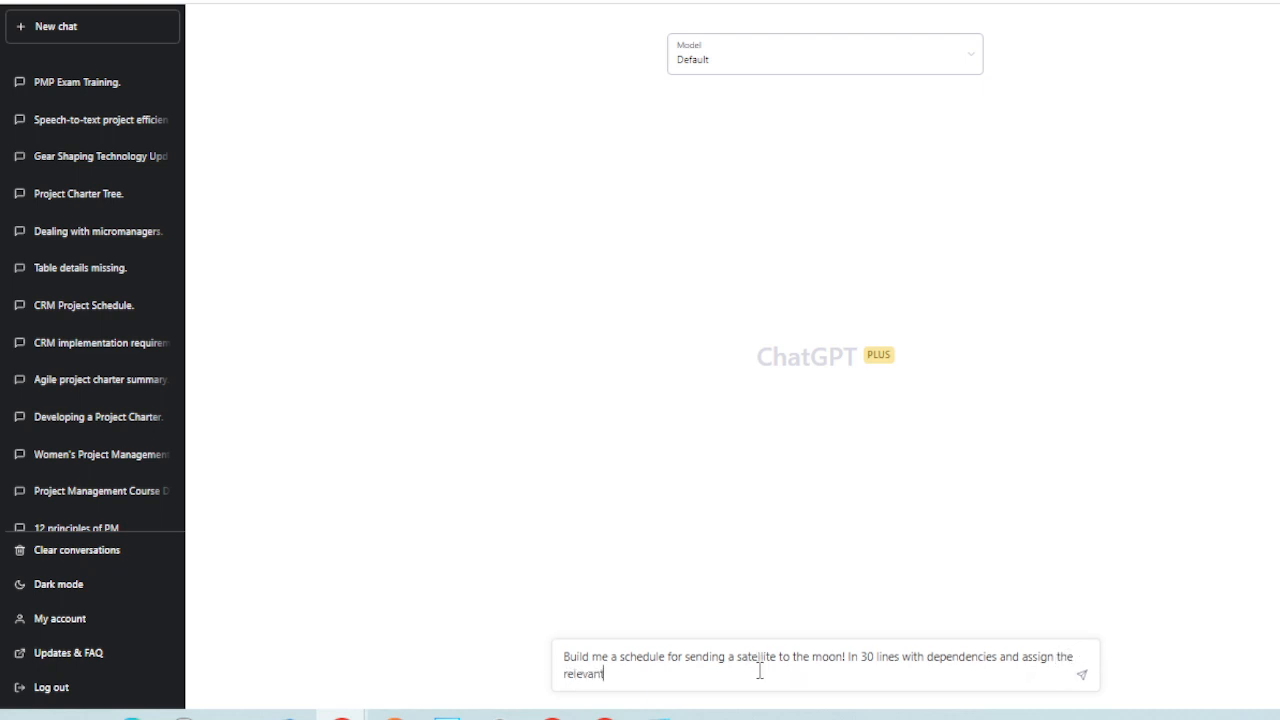
text( resources for me.)
key(Return)
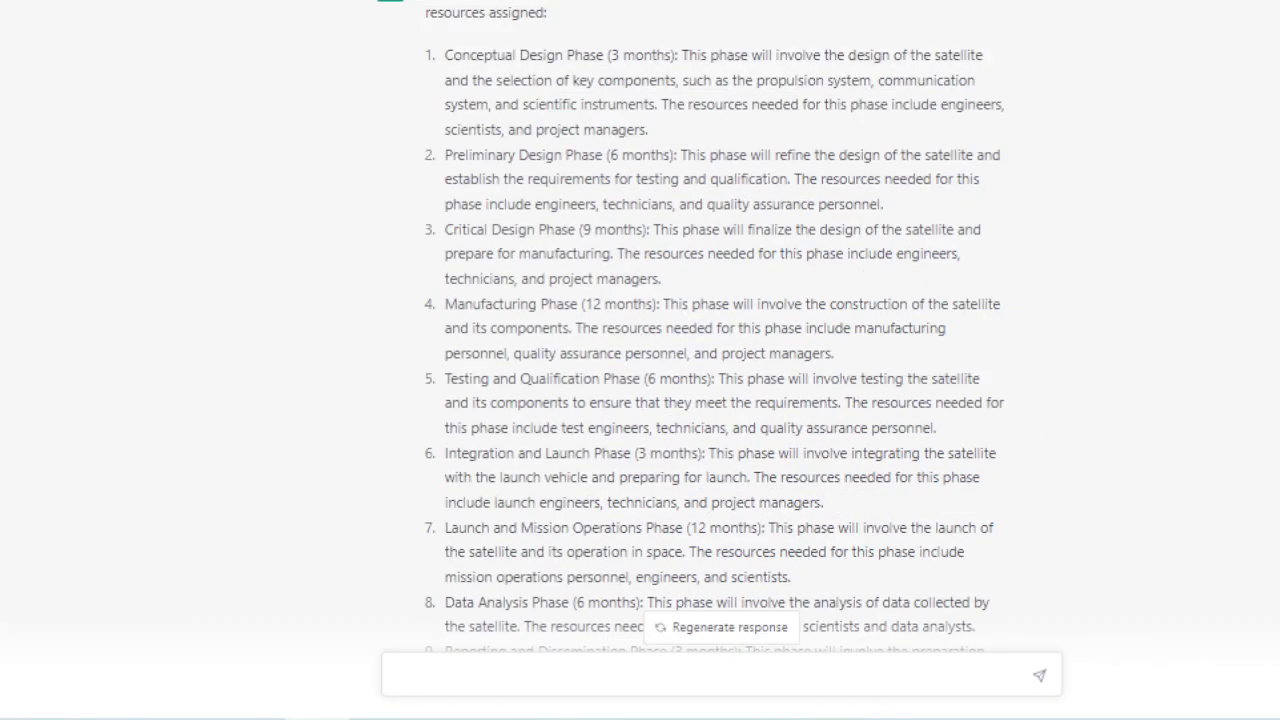
- Read through the generated satellite schedule, covering its phases, the dependencies between them and the list of relevant resources
scroll(1129, 243, up, 1)
scroll(1130, 243, down, 2)
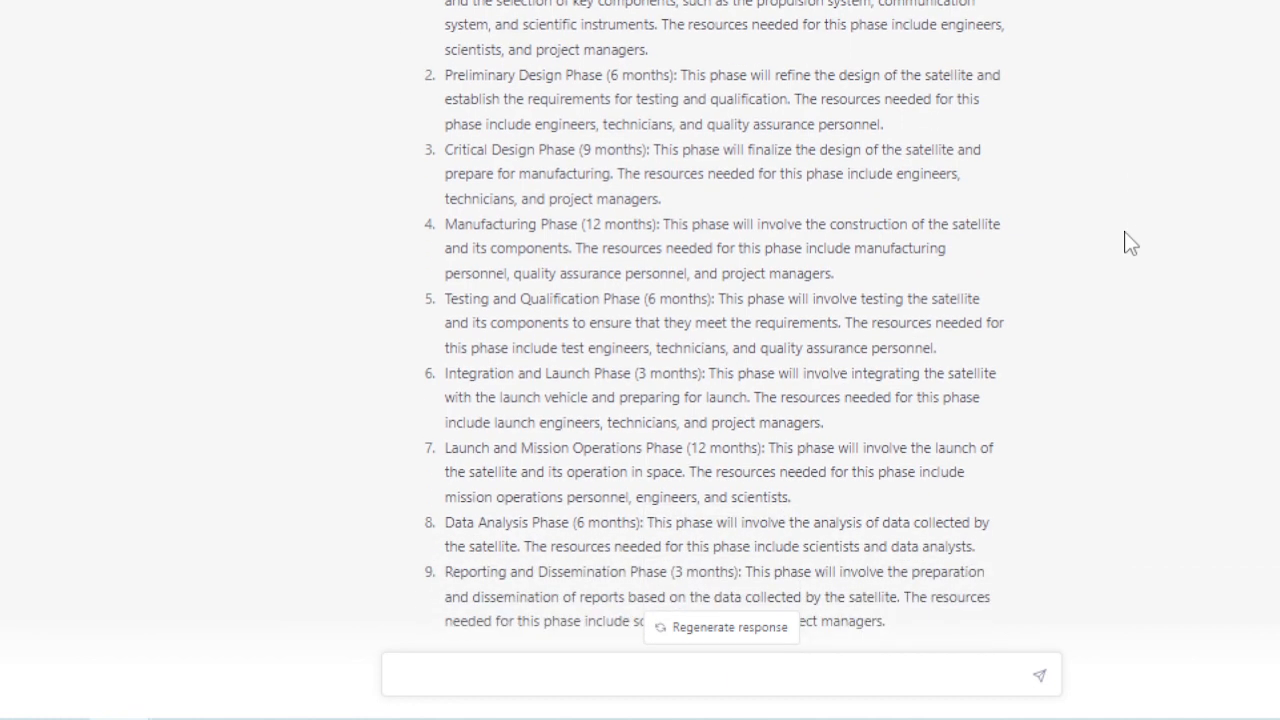
scroll(1129, 243, down, 8)
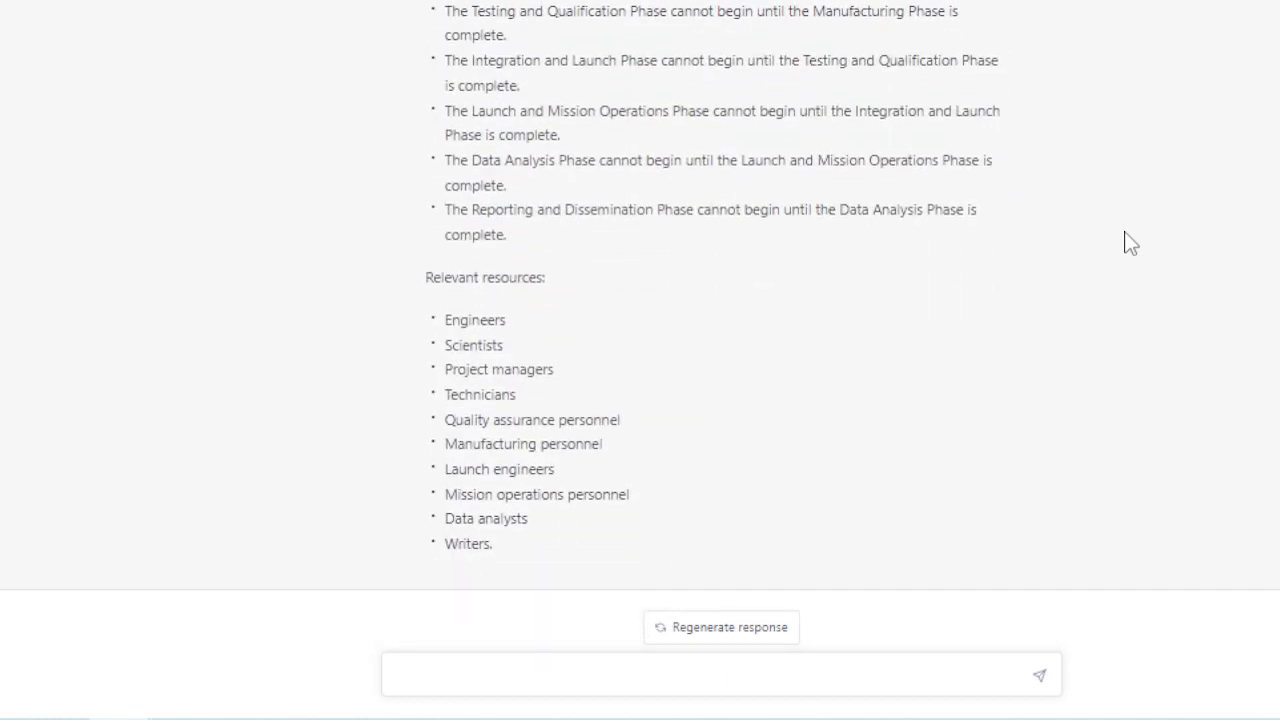
scroll(1129, 243, up, 1)
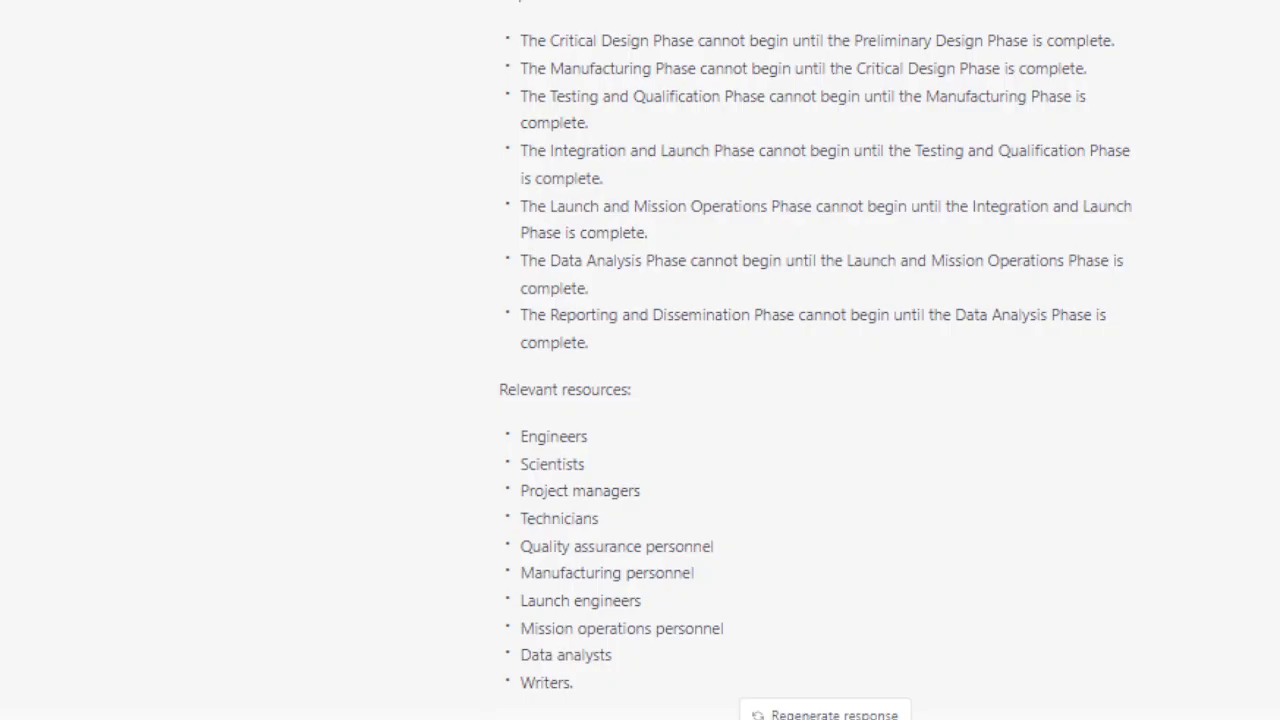
scroll(405, 50, up, 1)
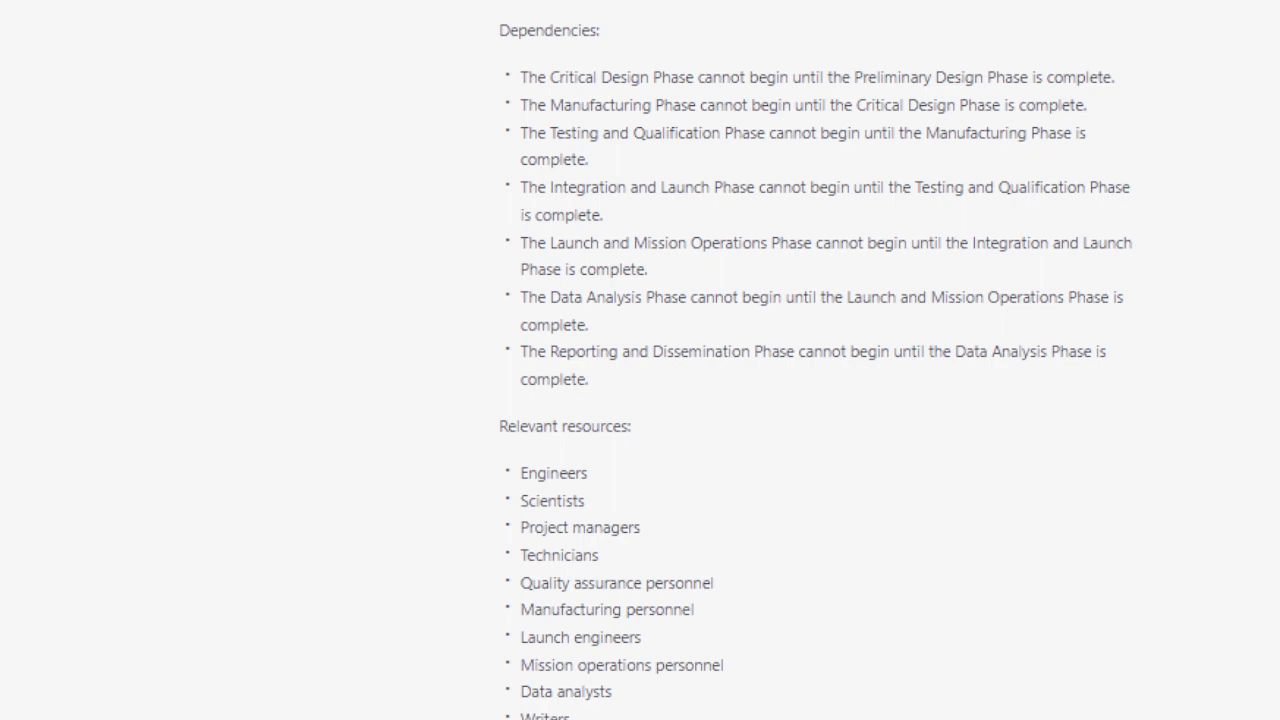
scroll(640, 360, up, 1)
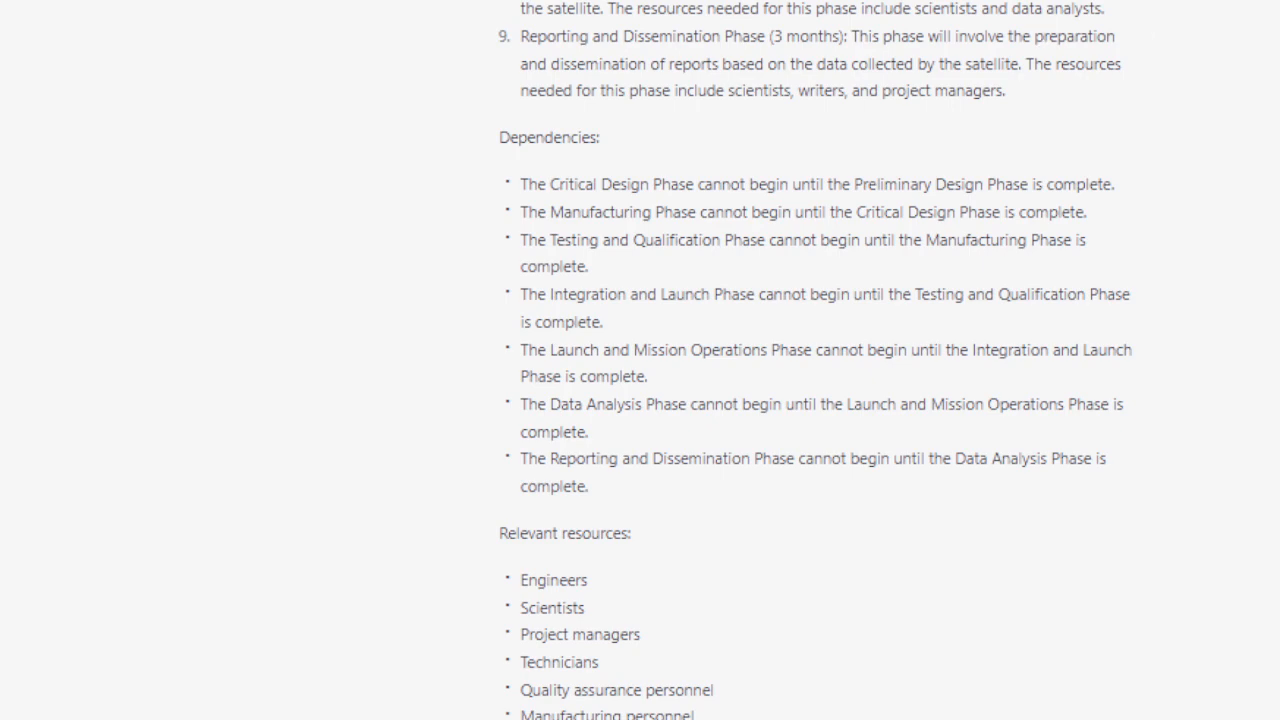
scroll(815, 360, down, 2)
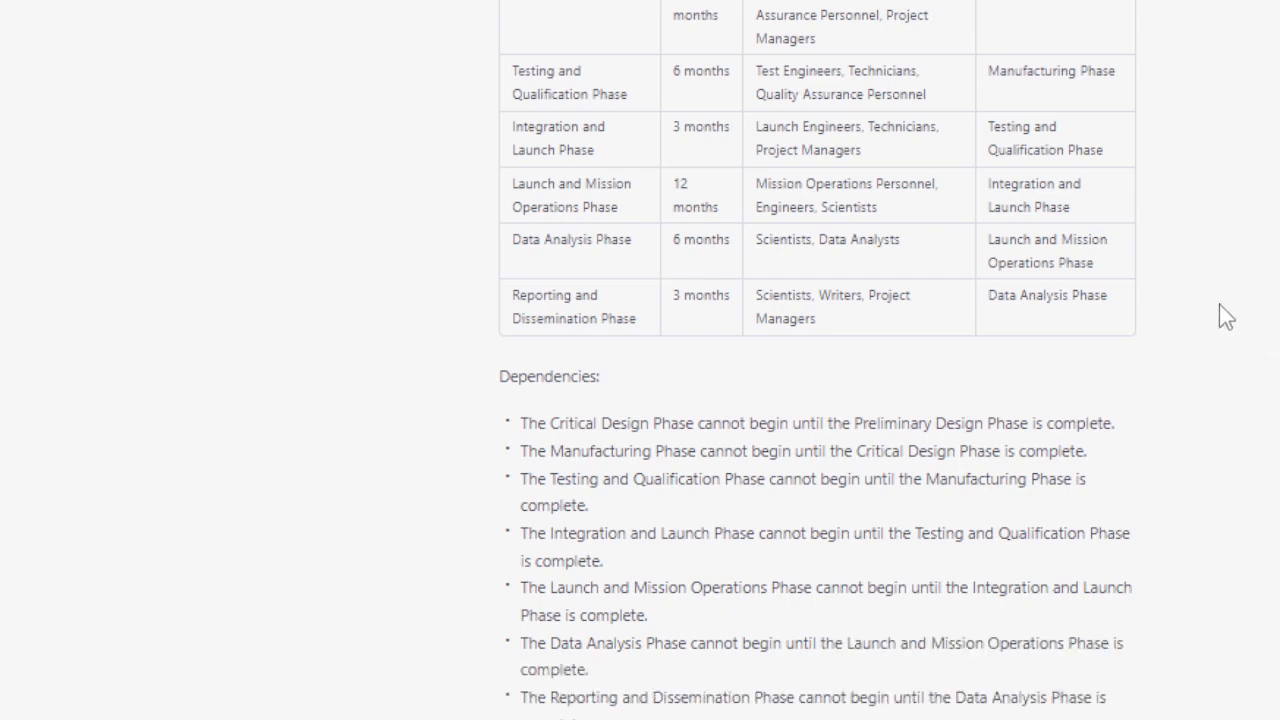
- Examine the tabular version of the schedule, checking each phase's duration, required resources and dependencies
scroll(1220, 305, up, 4)
scroll(1220, 305, down, 1)
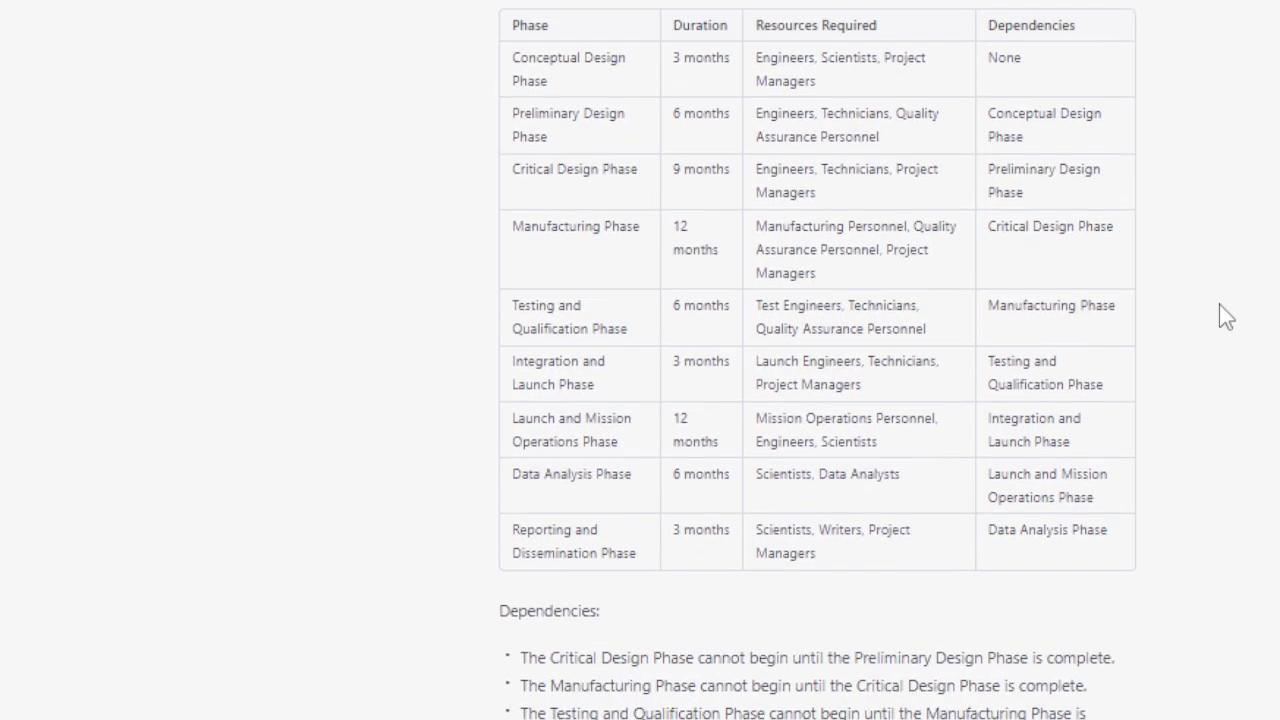
scroll(1219, 304, up, 1)
scroll(1219, 304, down, 1)
scroll(1219, 311, up, 1)
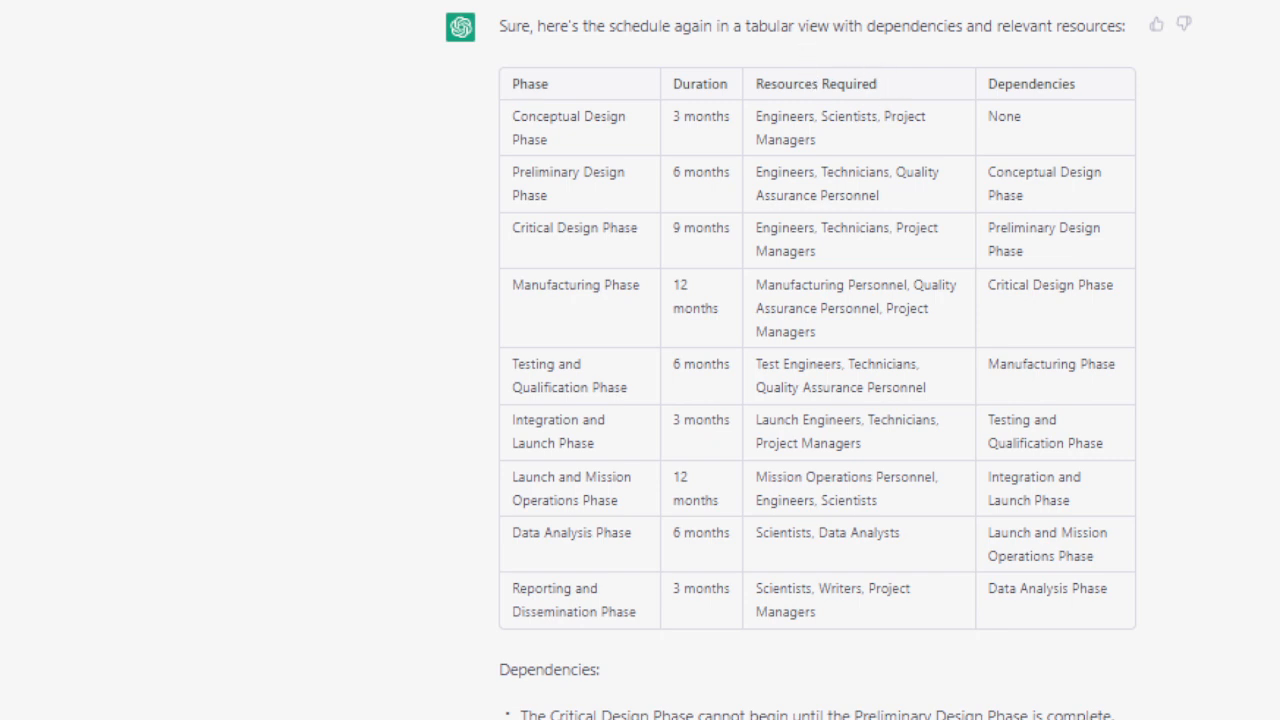
scroll(684, 102, down, 1)
scroll(684, 107, down, 1)
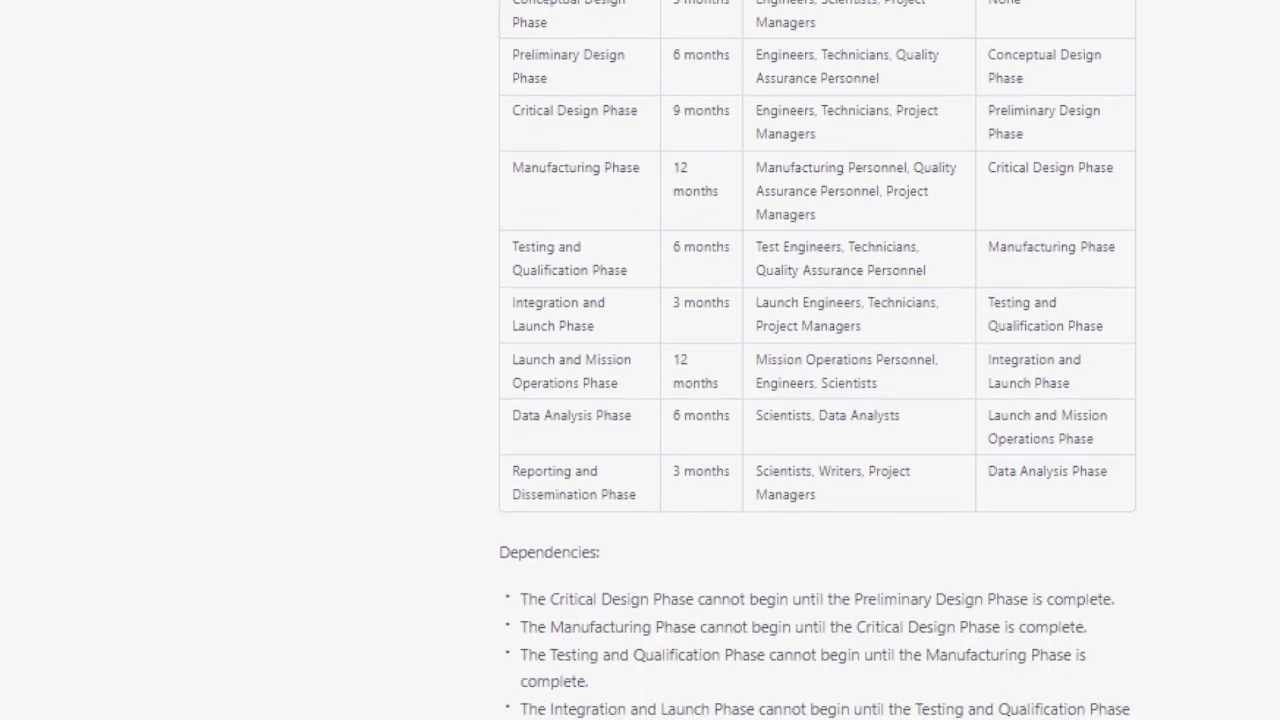
drag(512, 1, 1088, 406)
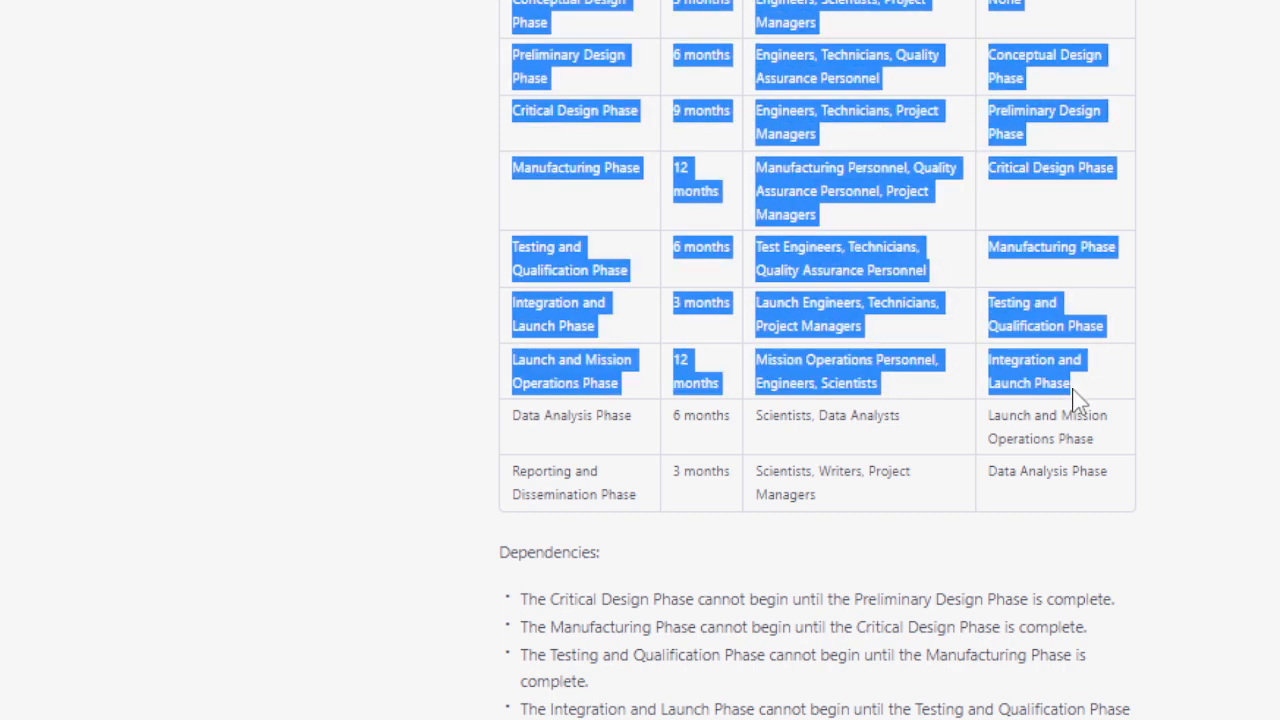
click(858, 268)
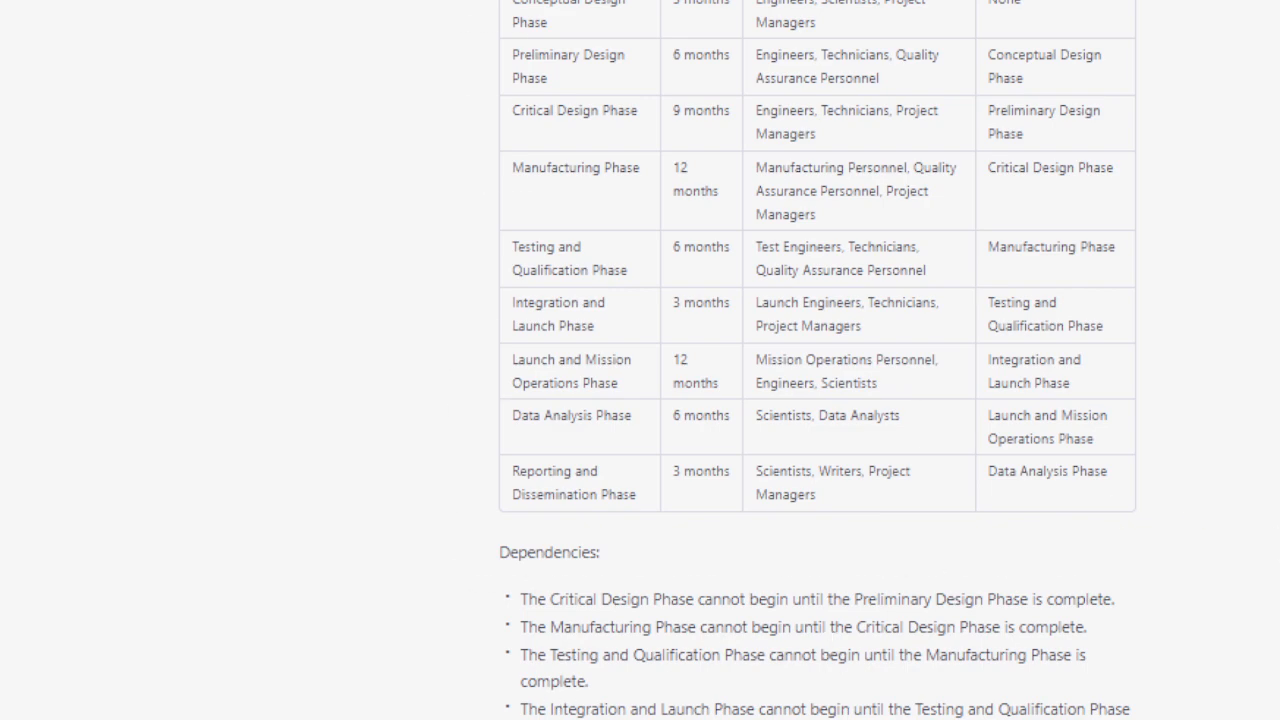
- Submit the prompt "create for me a level 3 WBS for this project with 50 lines deep. in a table. rows and columns"
text(c)
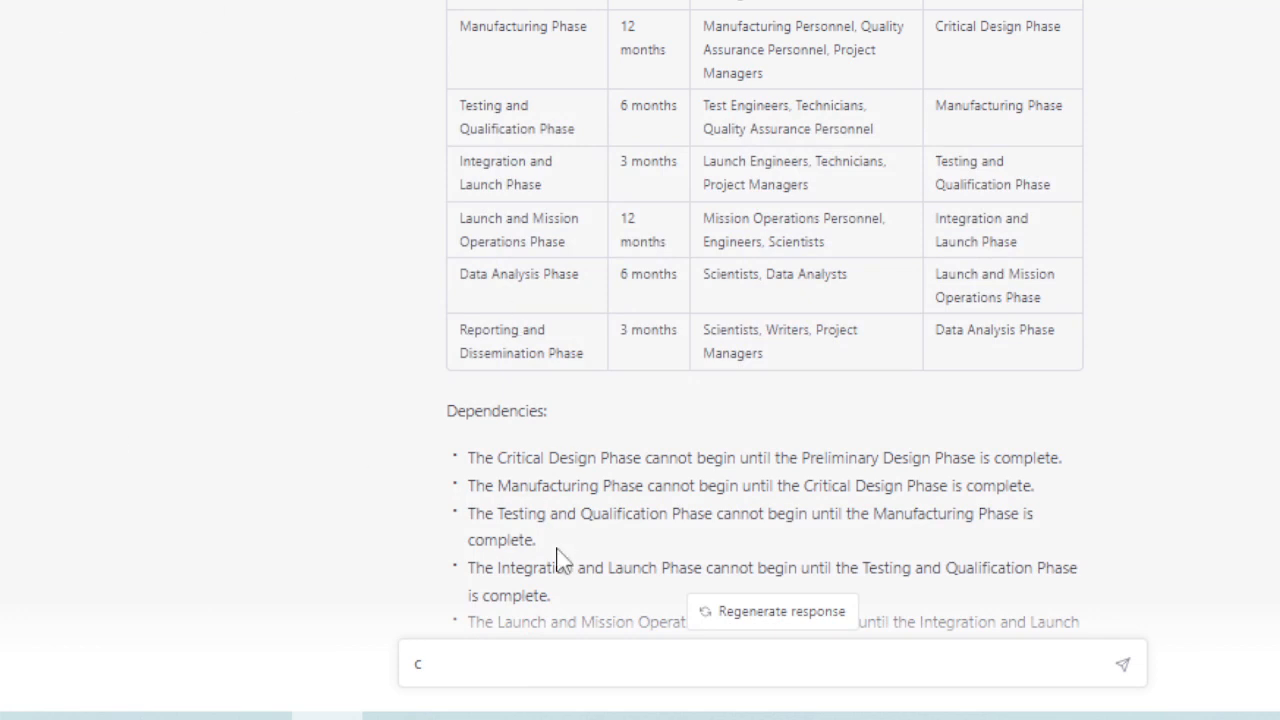
text(re)
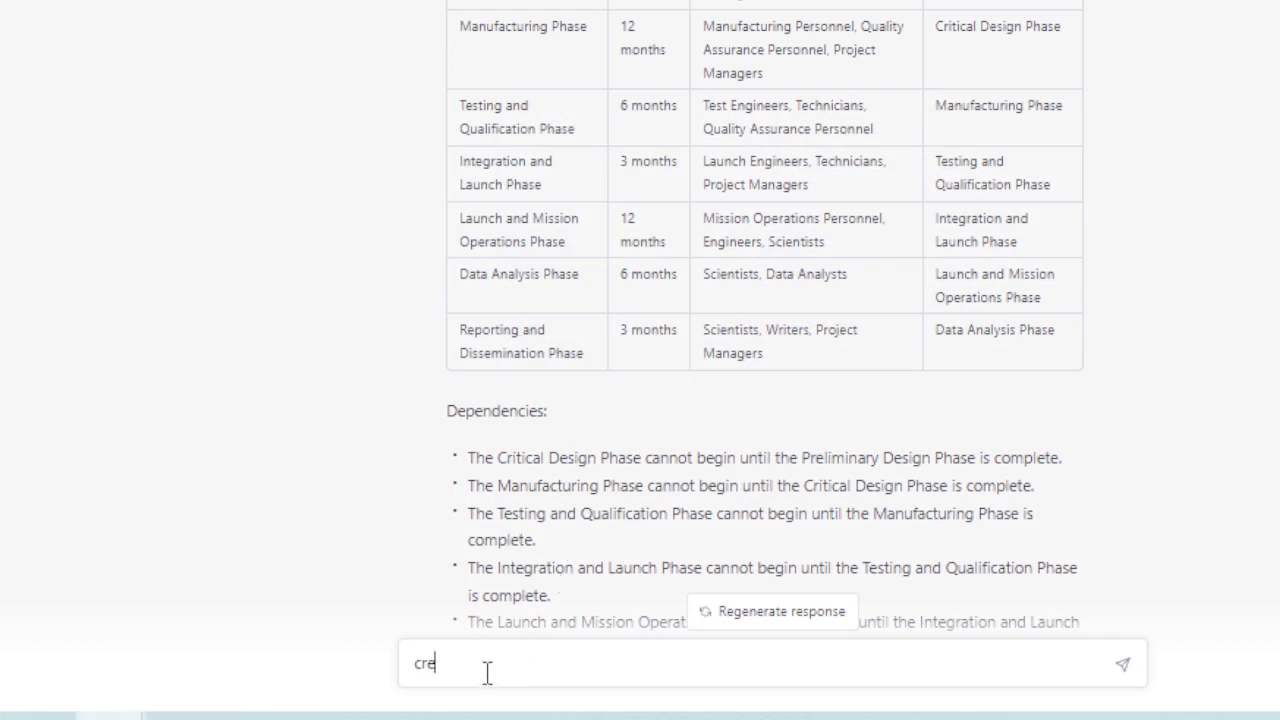
text(ate for me a level 3 WBS)
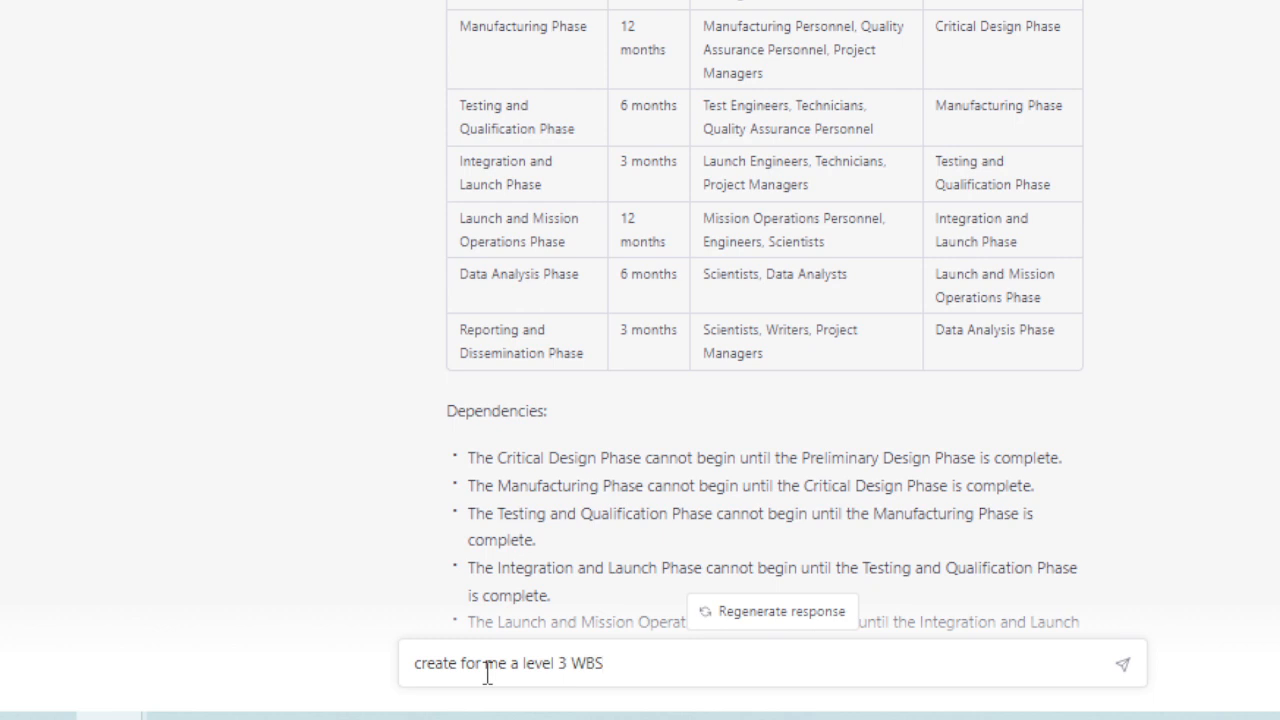
text( for this project with )
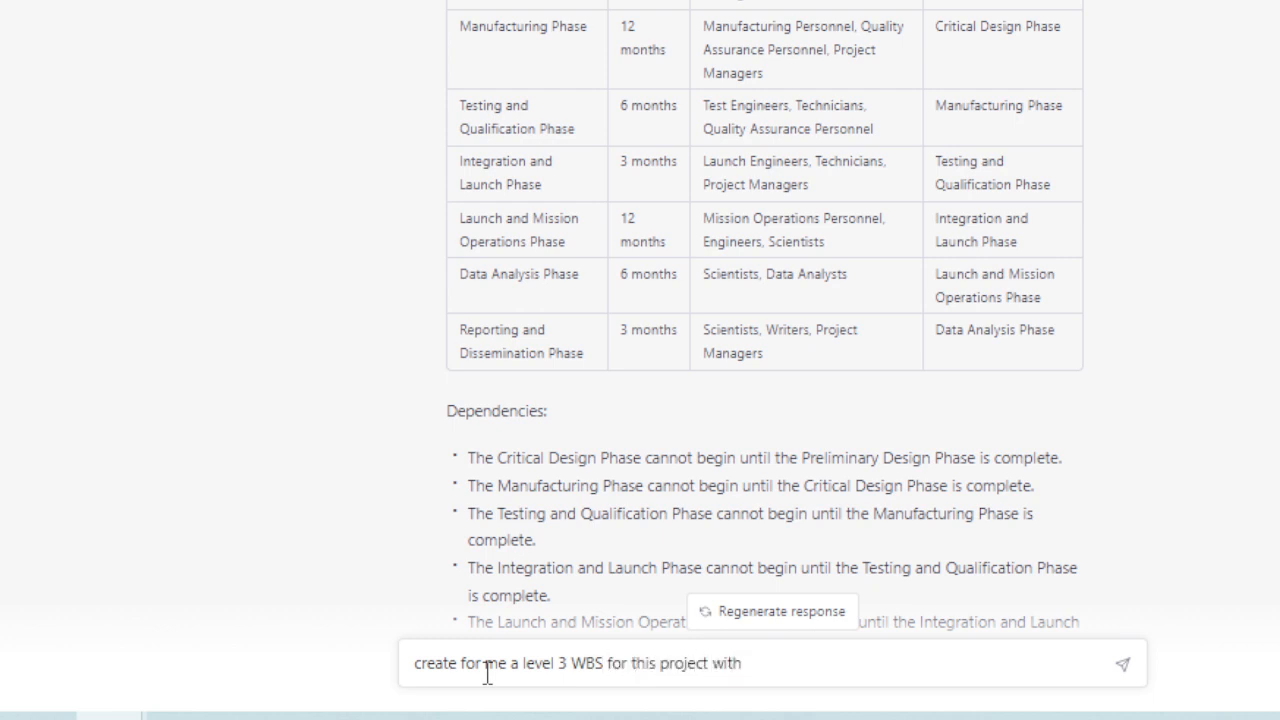
text(50 lines deep)
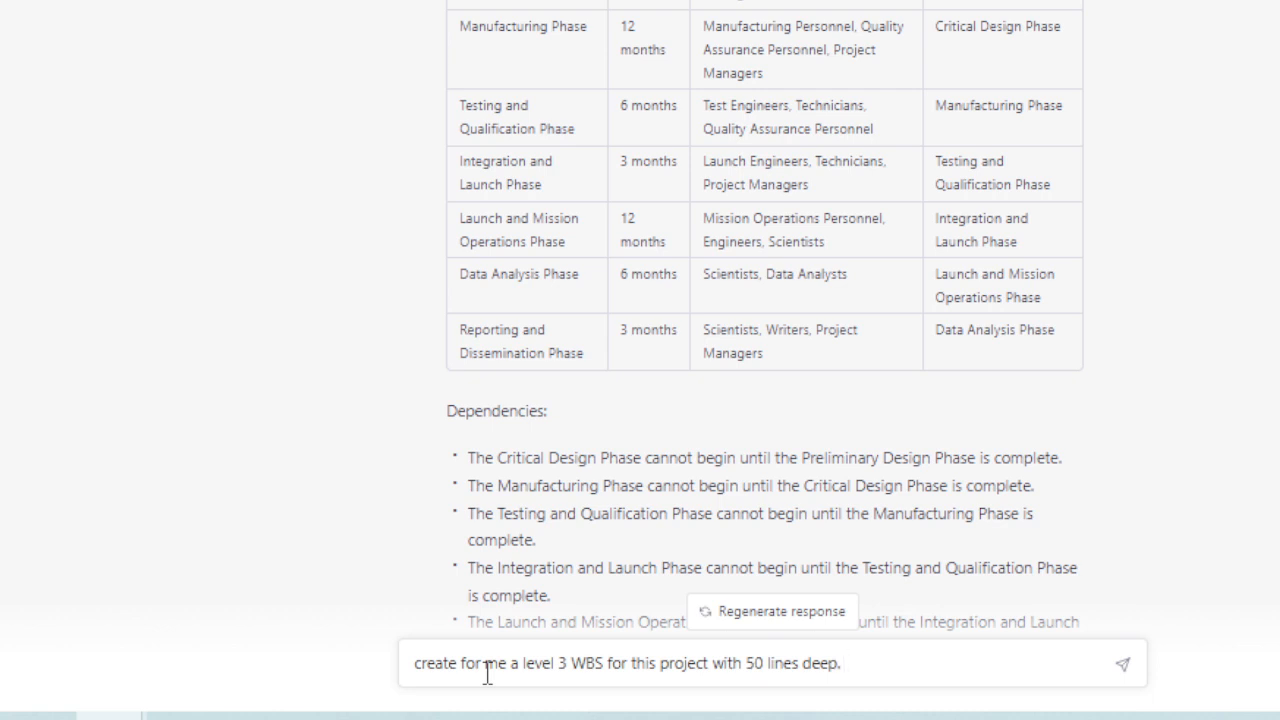
text(. in tav)
text(able)
text(. row)
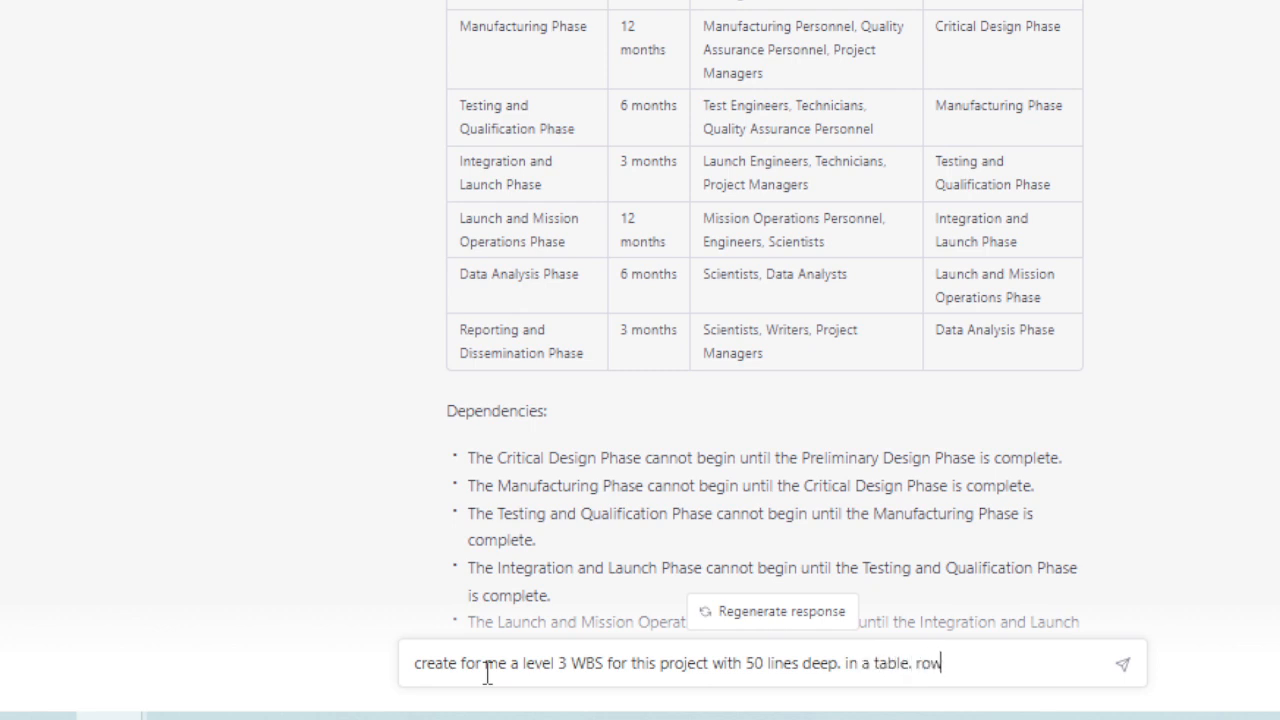
text(s and columns)
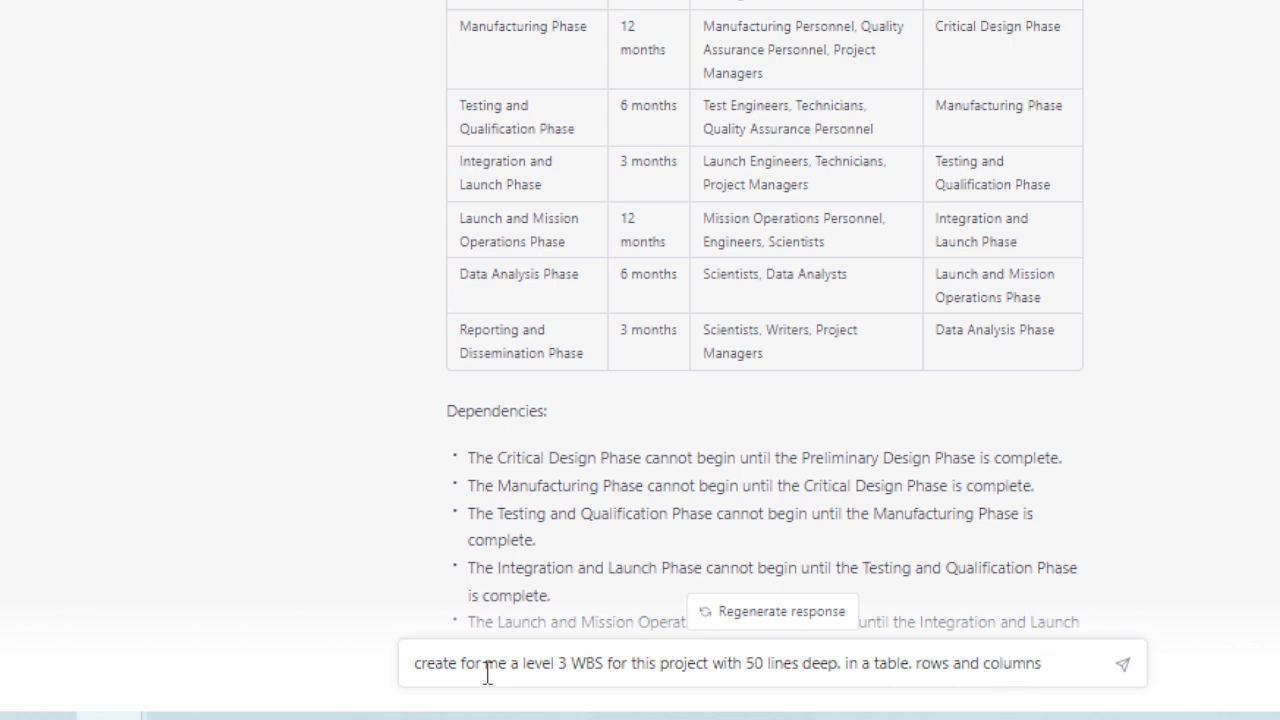
key(Return)
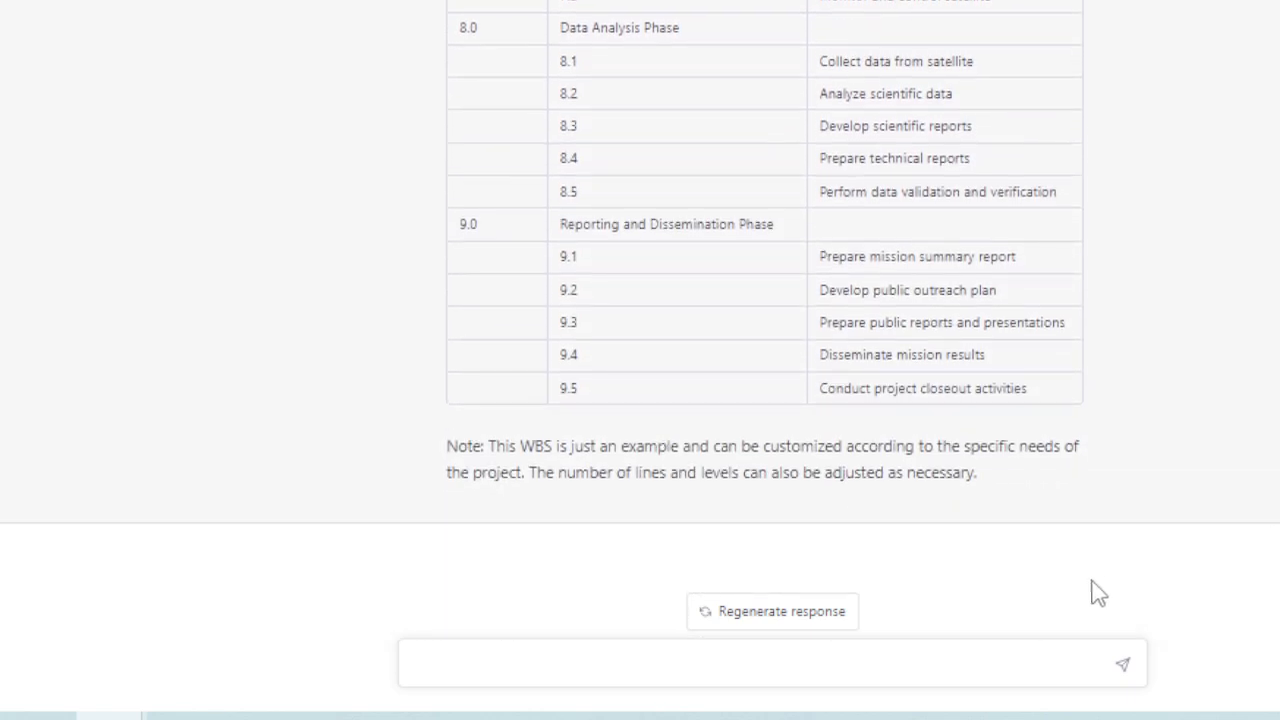
- Submit the follow-up prompt "give me more details buddy" and stop the response while it is still being generated
click(1002, 662)
text(give me more details )
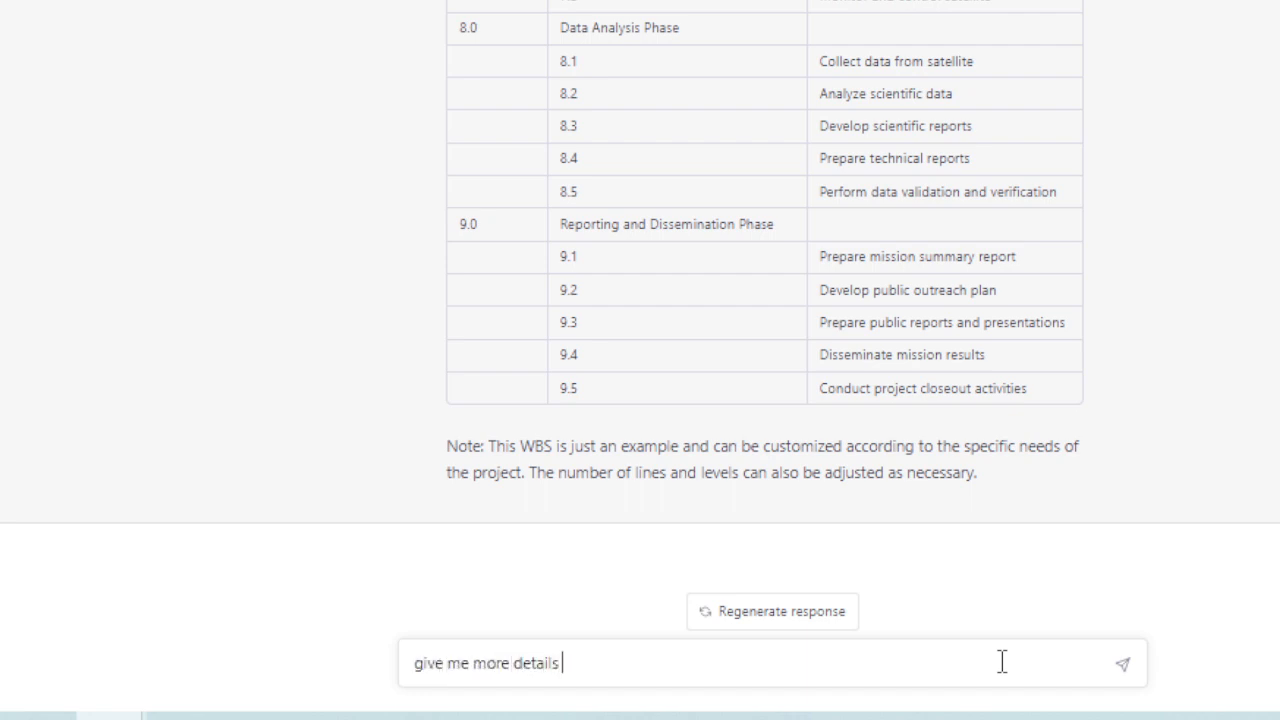
text(buddy)
key(Return)
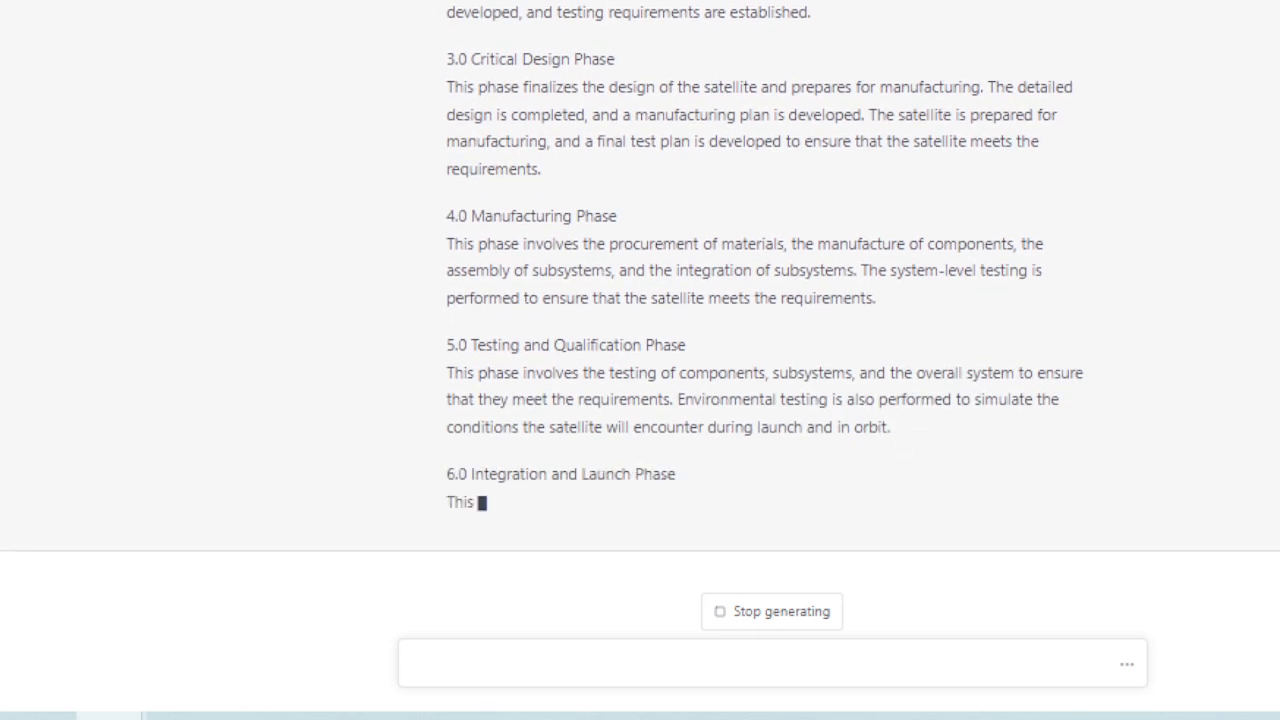
click(806, 618)
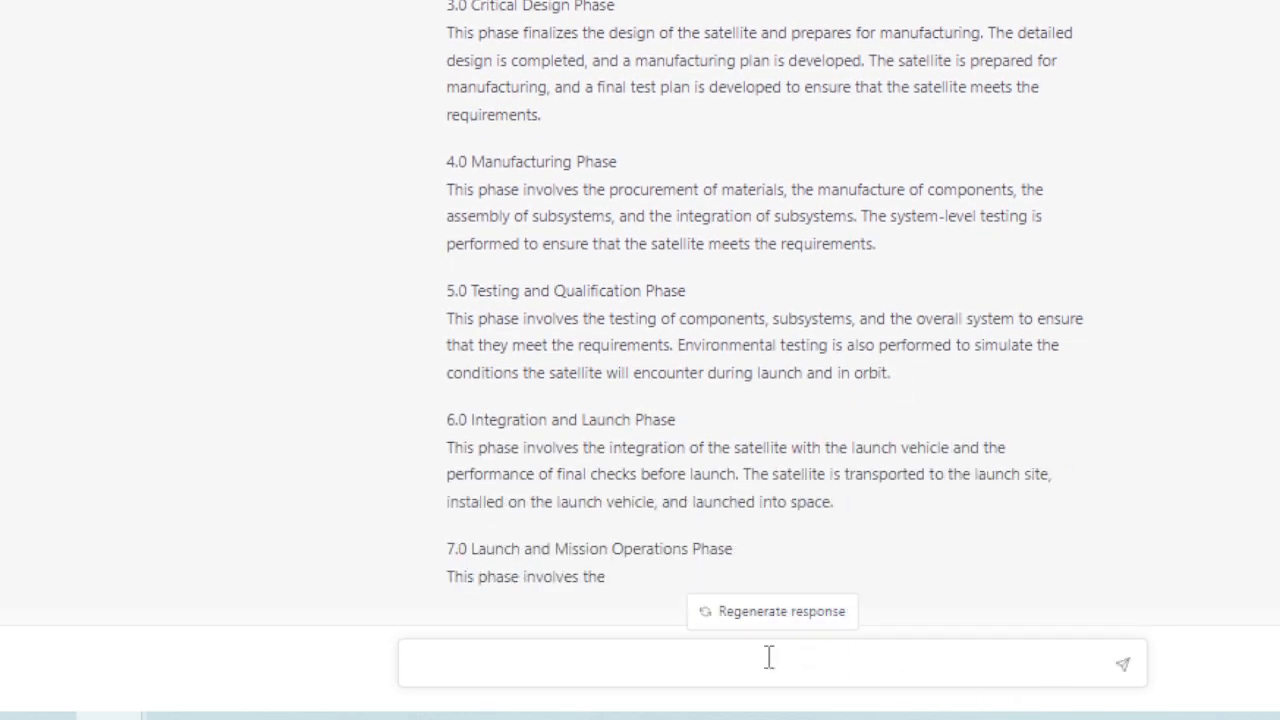
- Submit the prompt "I want a configuration in the form of 1.1.1 that is a level 3"
click(722, 662)
text(I want a configura)
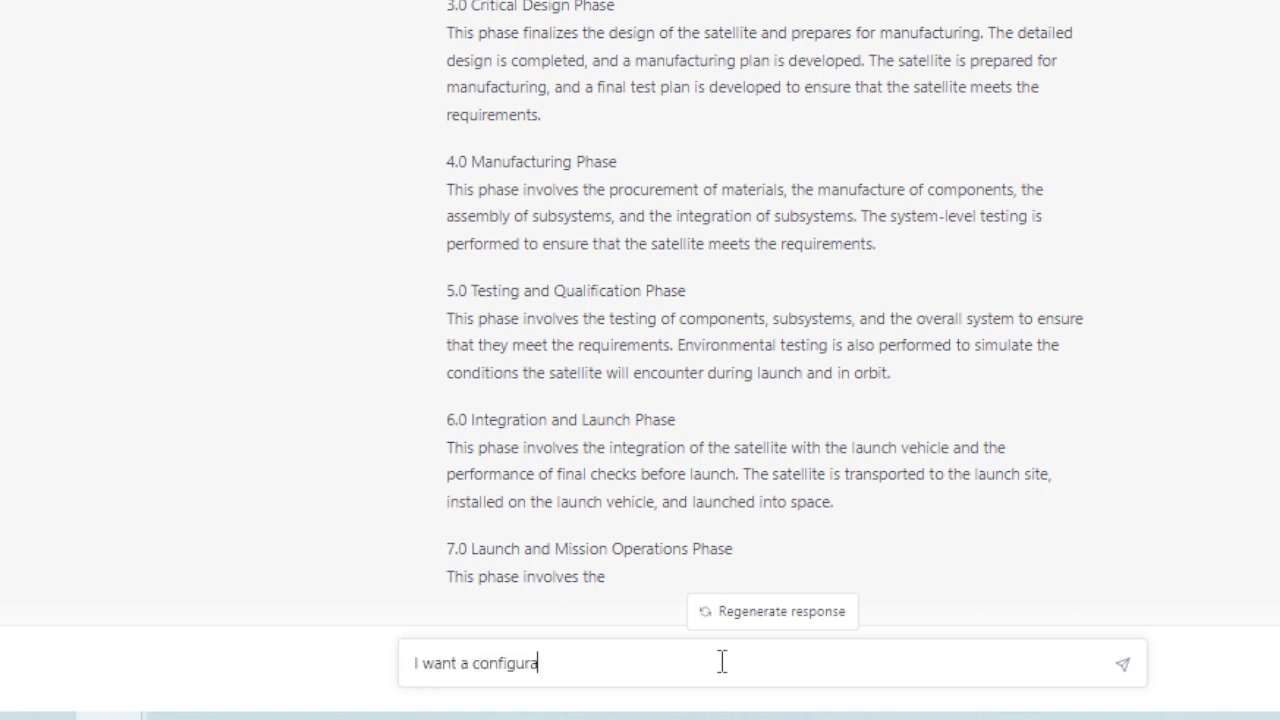
text(tion in the form)
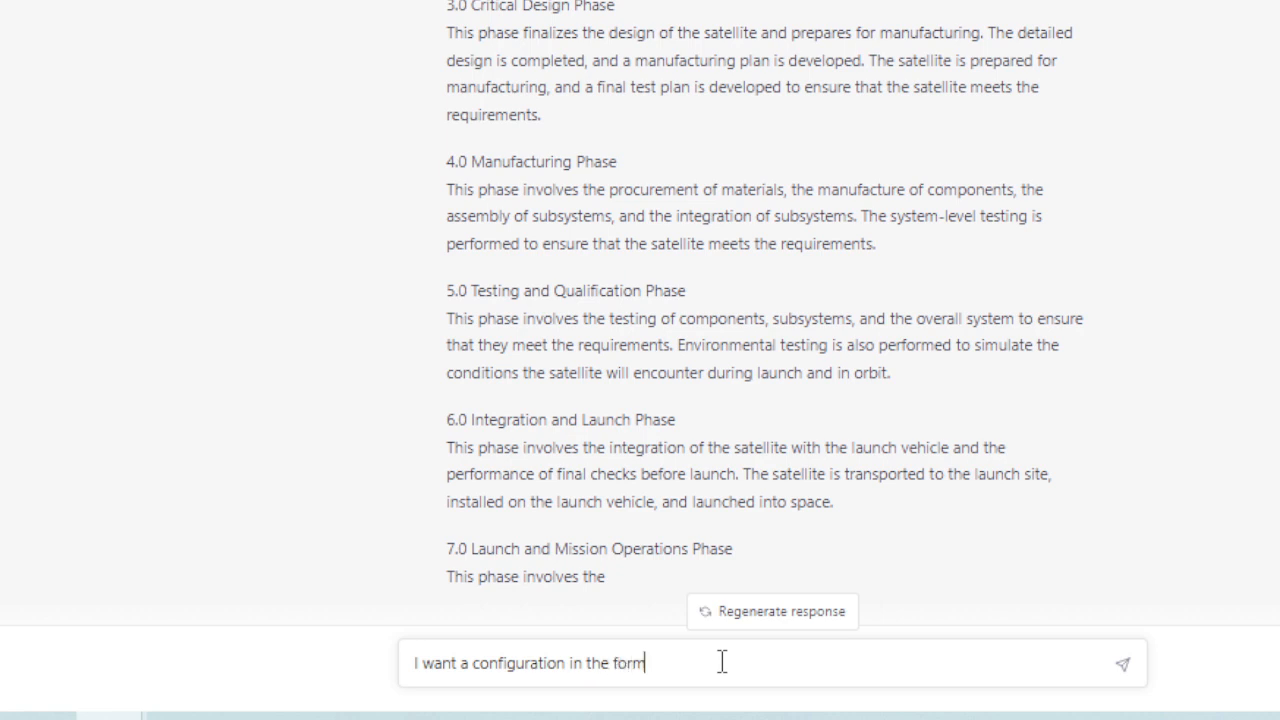
text( of 1.1.1 that is a level 3)
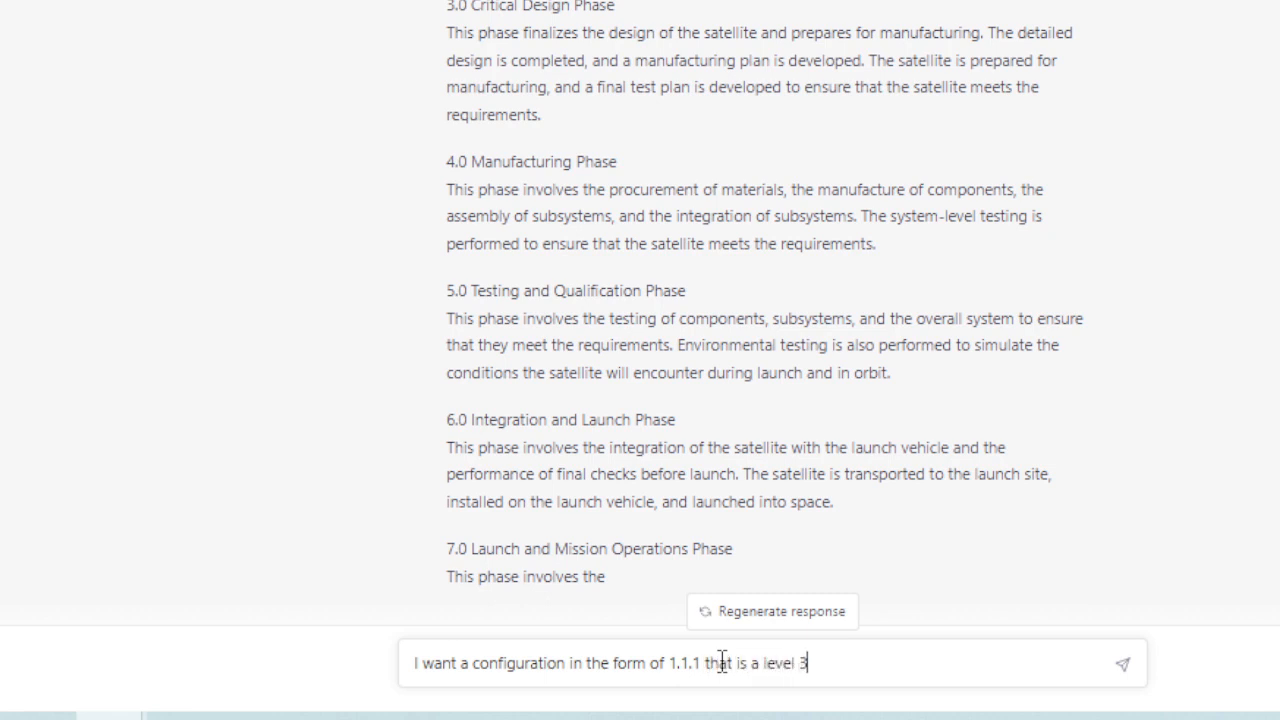
key(Return)
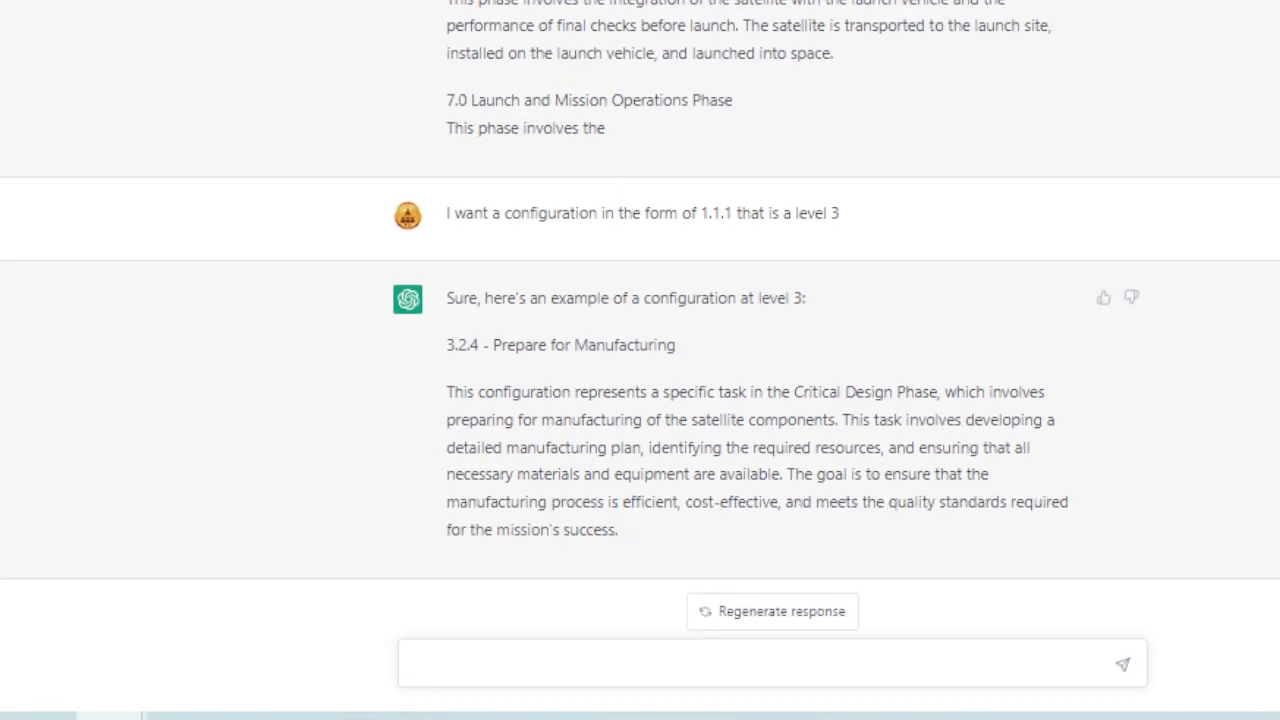
- Submit the prompt "give me all the tasks and workpackages in a table"
click(483, 654)
text(give me all the ta)
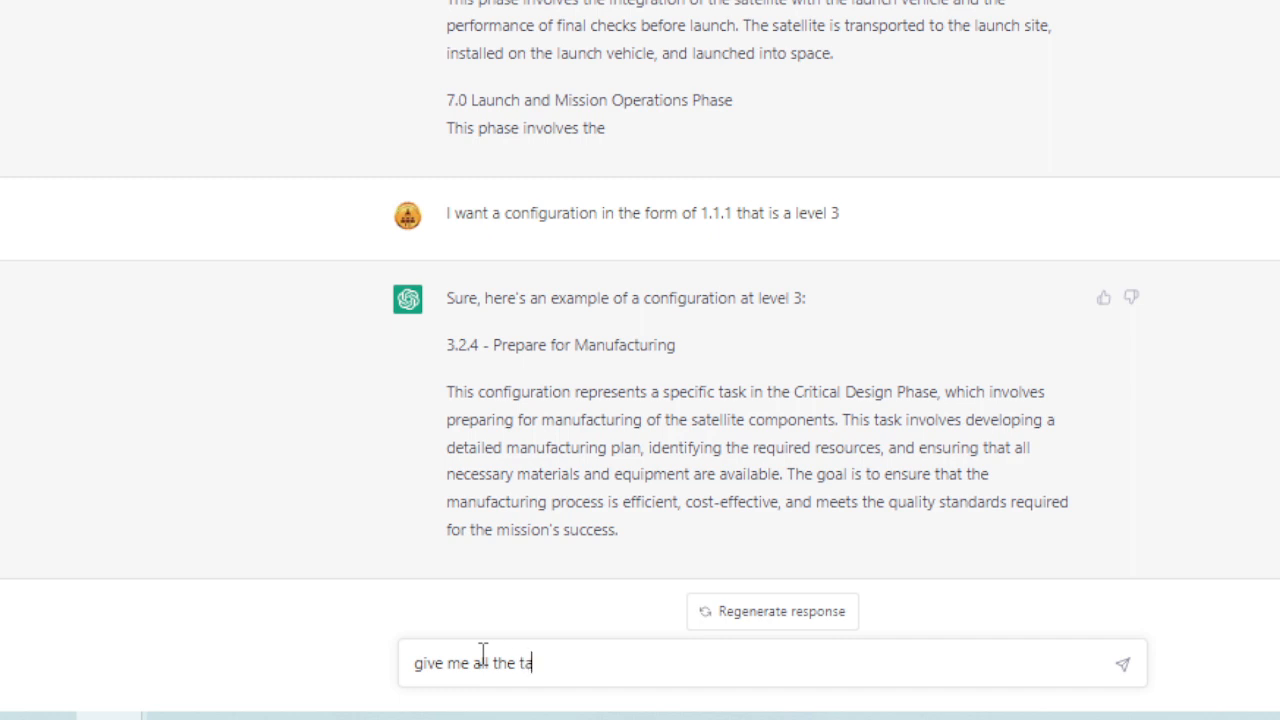
text(sks and work)
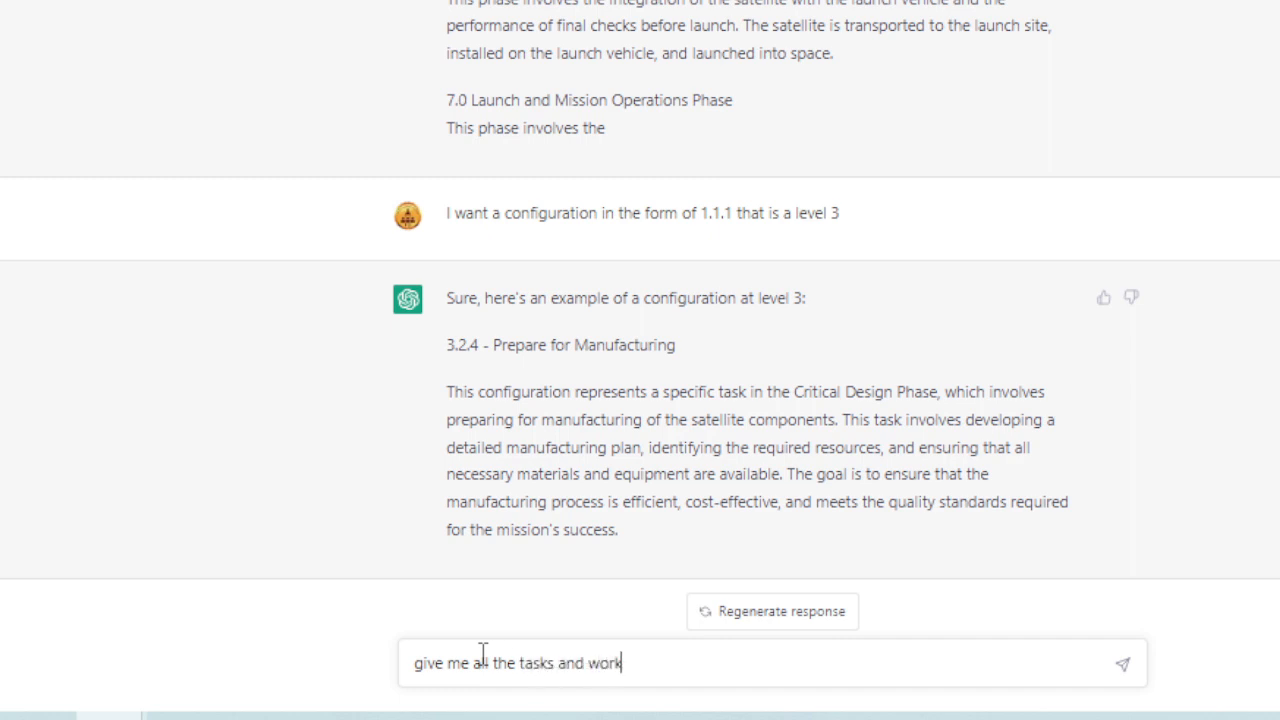
text(packages in)
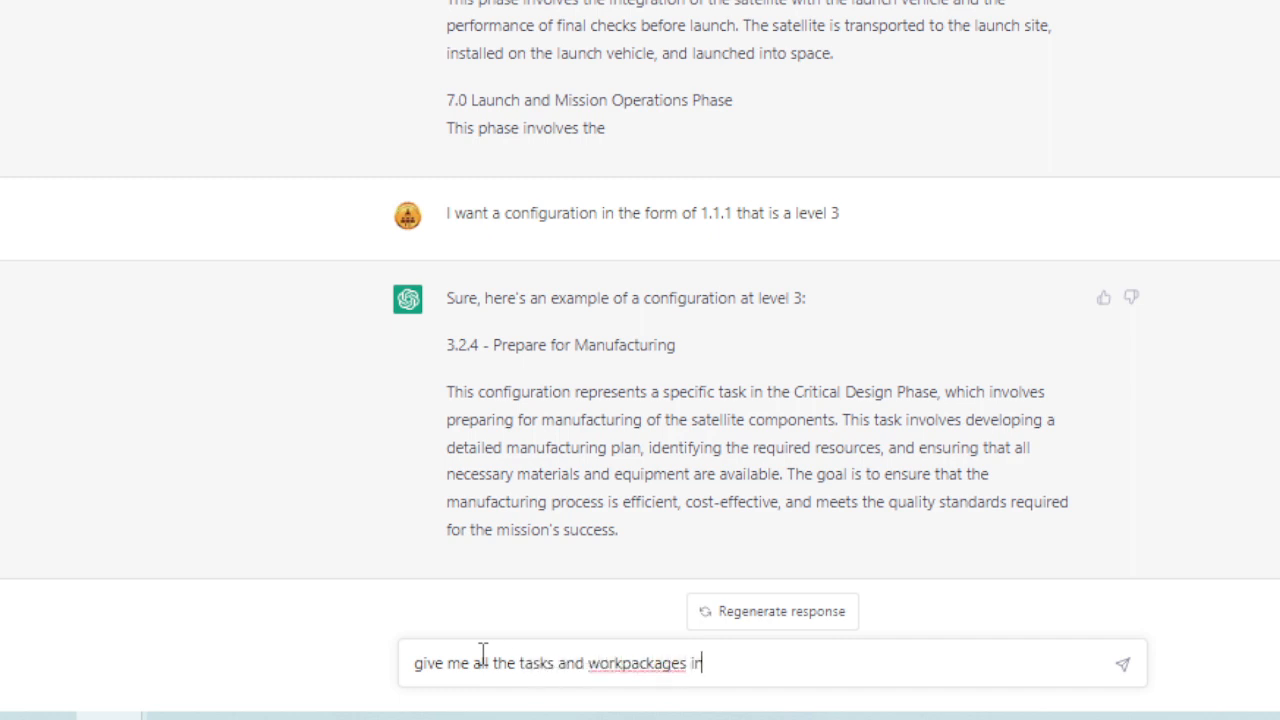
text( a table)
key(Return)
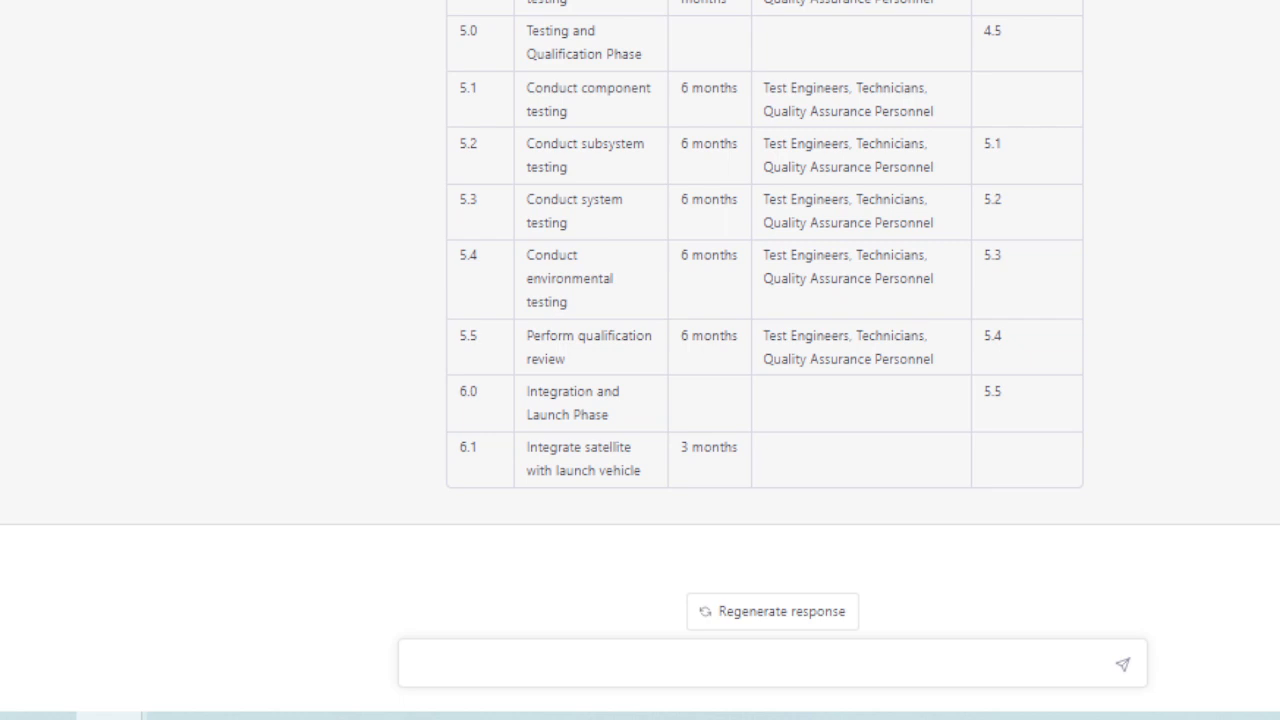
- Submit the prompt "blow each line item out so make 1.1 decompose into 1.1.1 and 1.1.2 and so on. Thanks!"
click(631, 668)
text(blow each line item out)
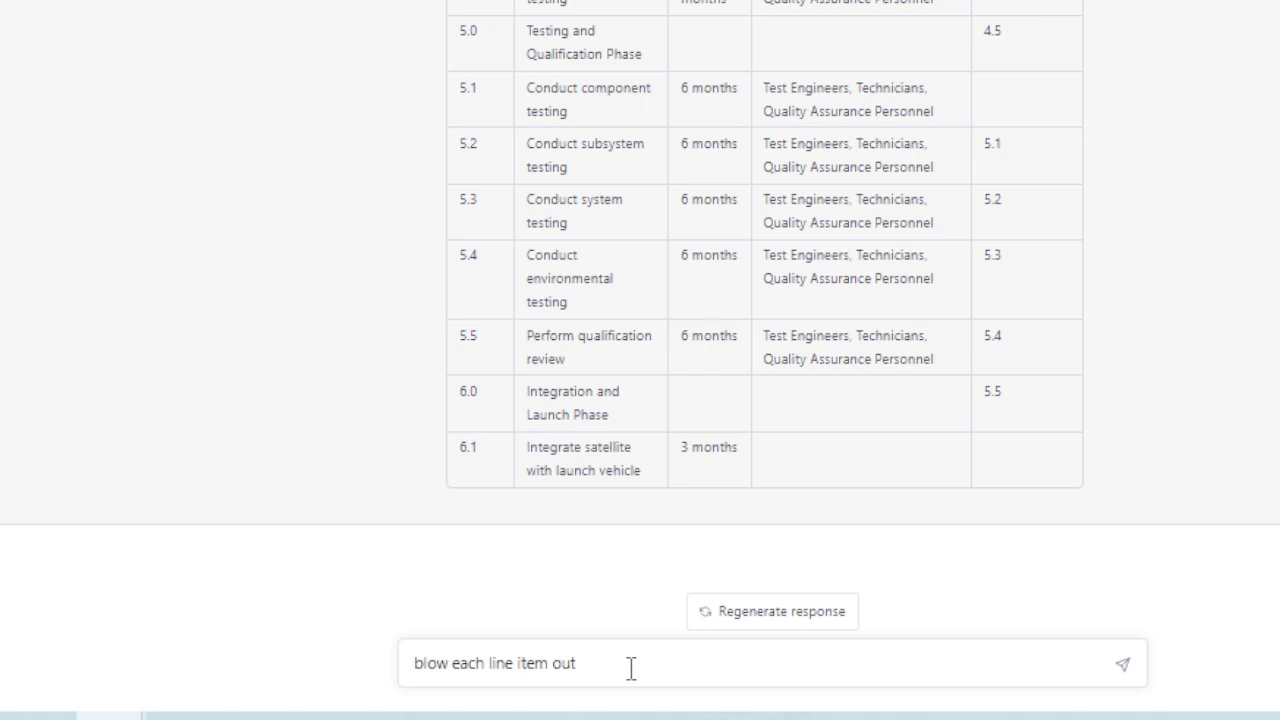
text( so make 1.1 decom)
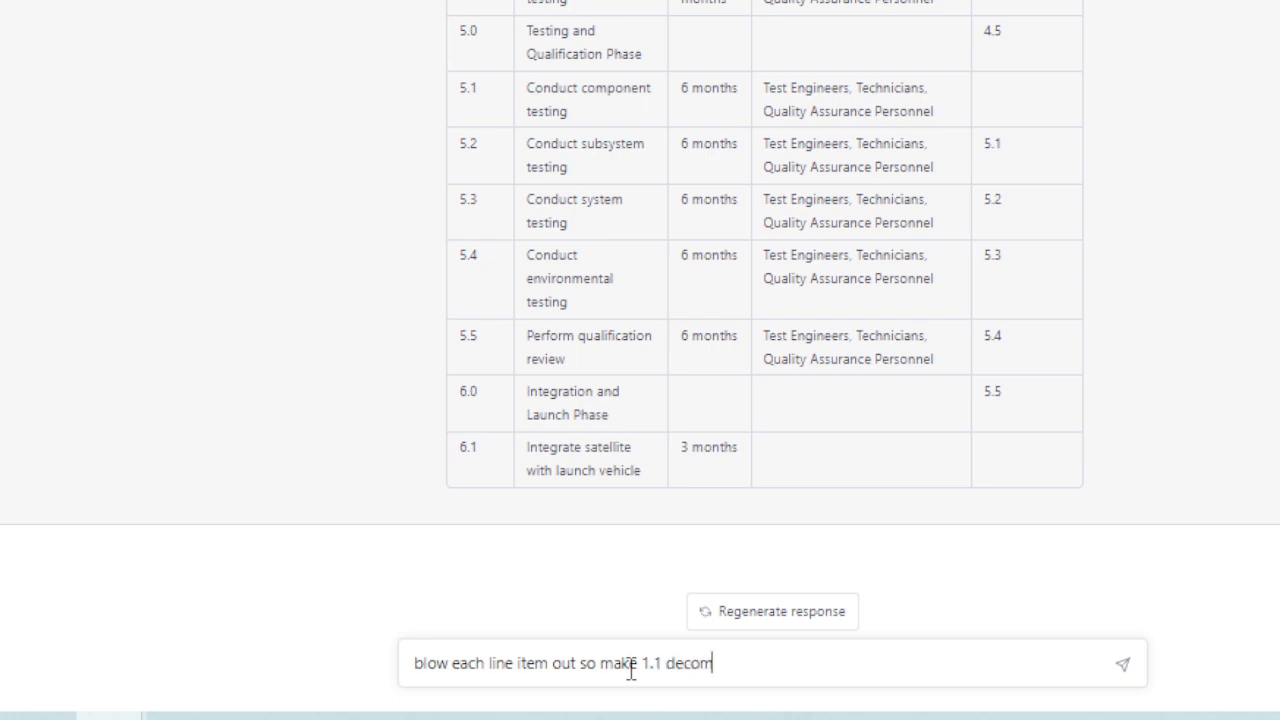
text(pose into 1.1.1 a)
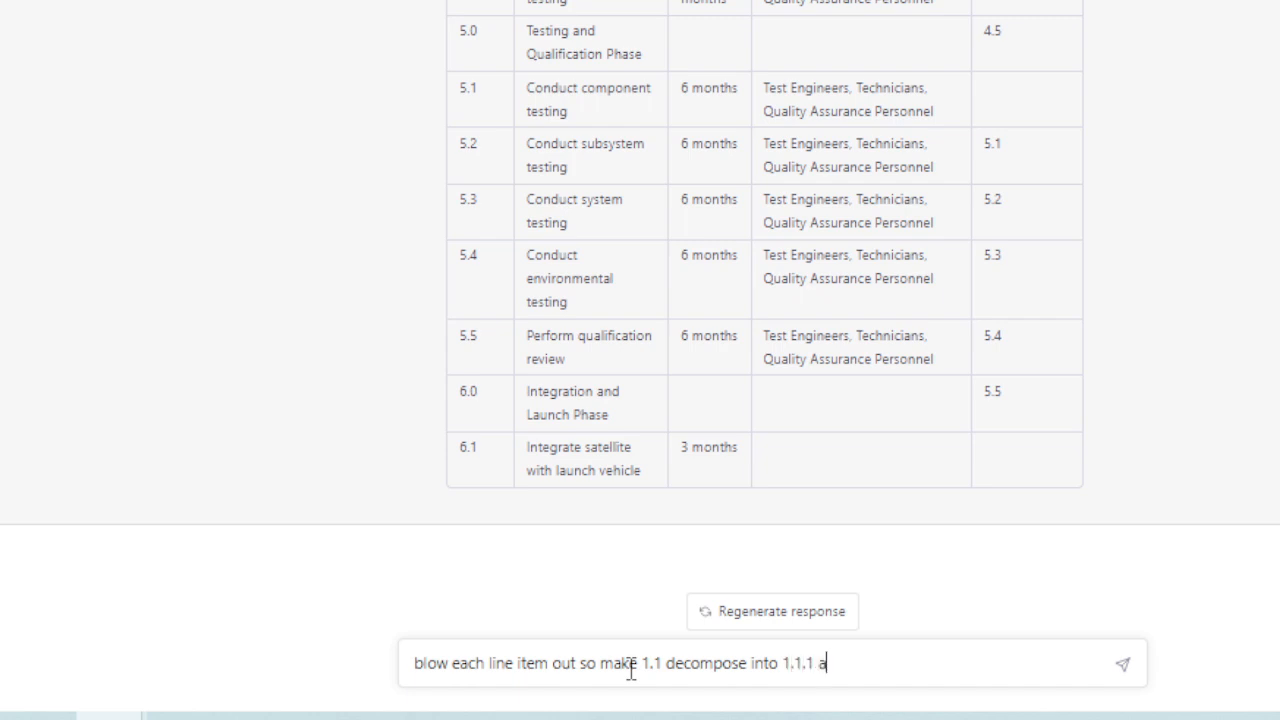
text(nd 1.1.2 and so o)
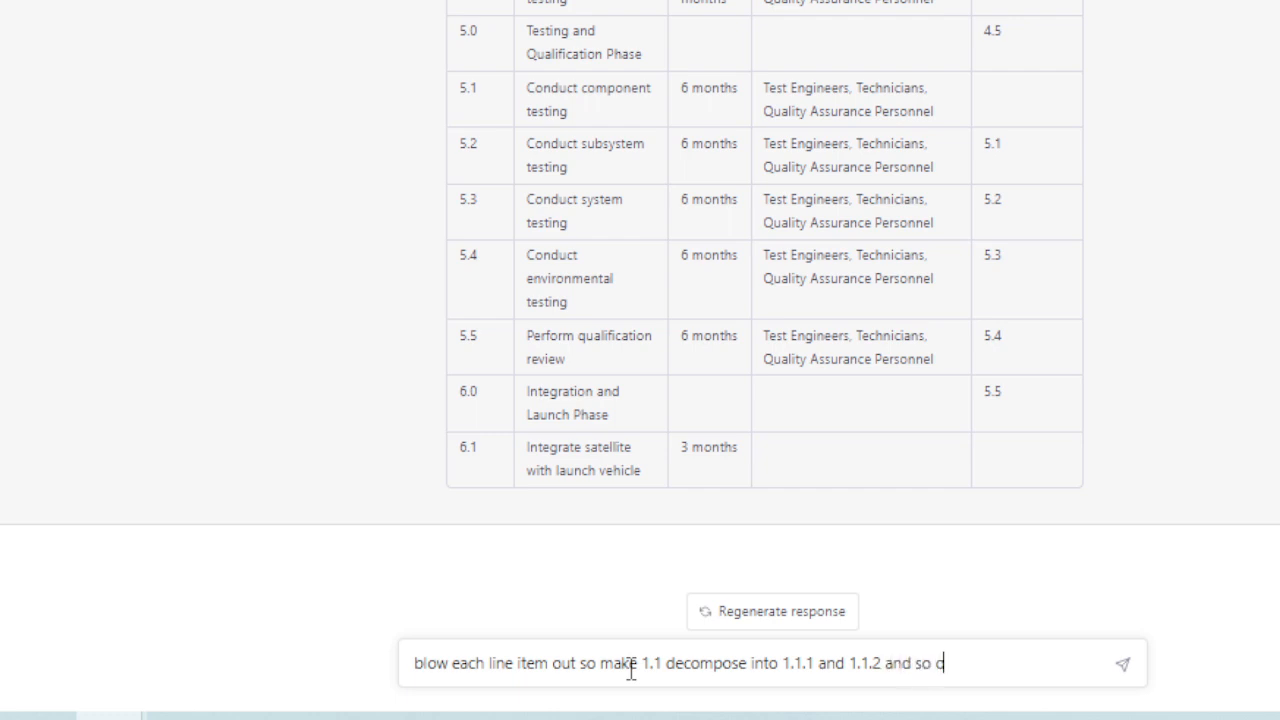
text(n. Thanks!)
key(Return)
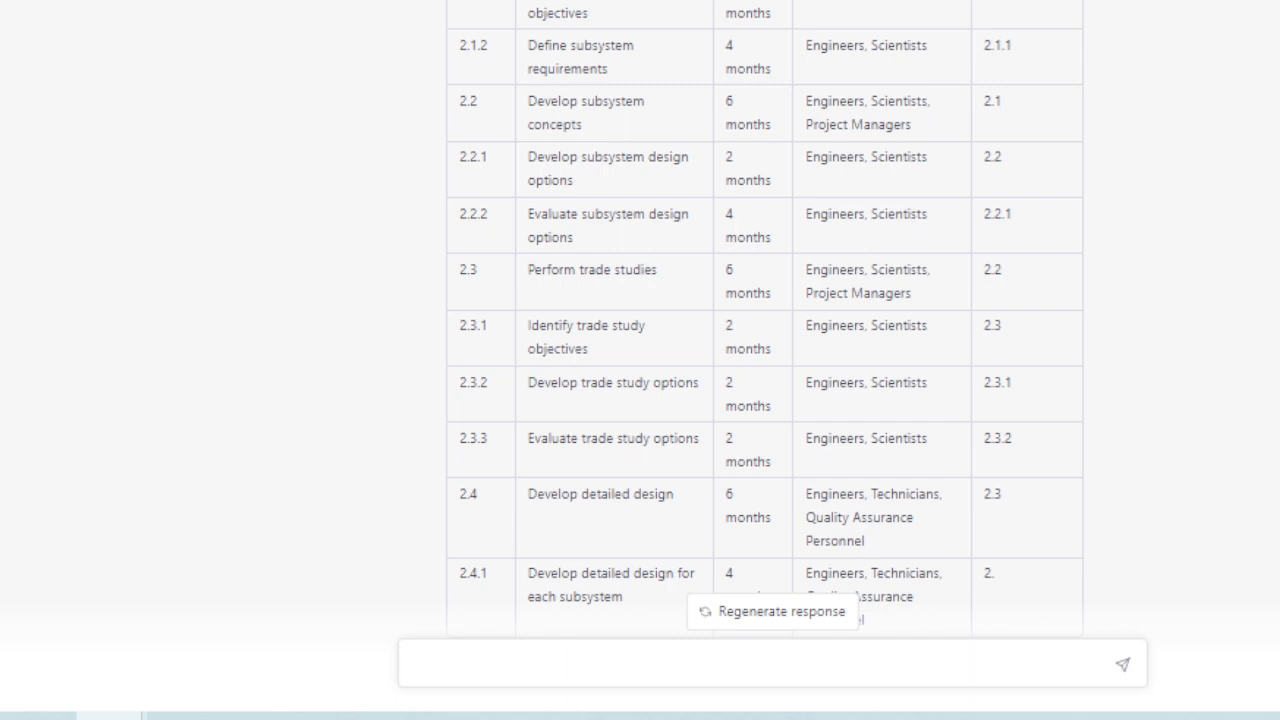
- Review the decomposed WBS table from its last rows back to the start of the Conceptual Design Phase
scroll(764, 300, down, 2)
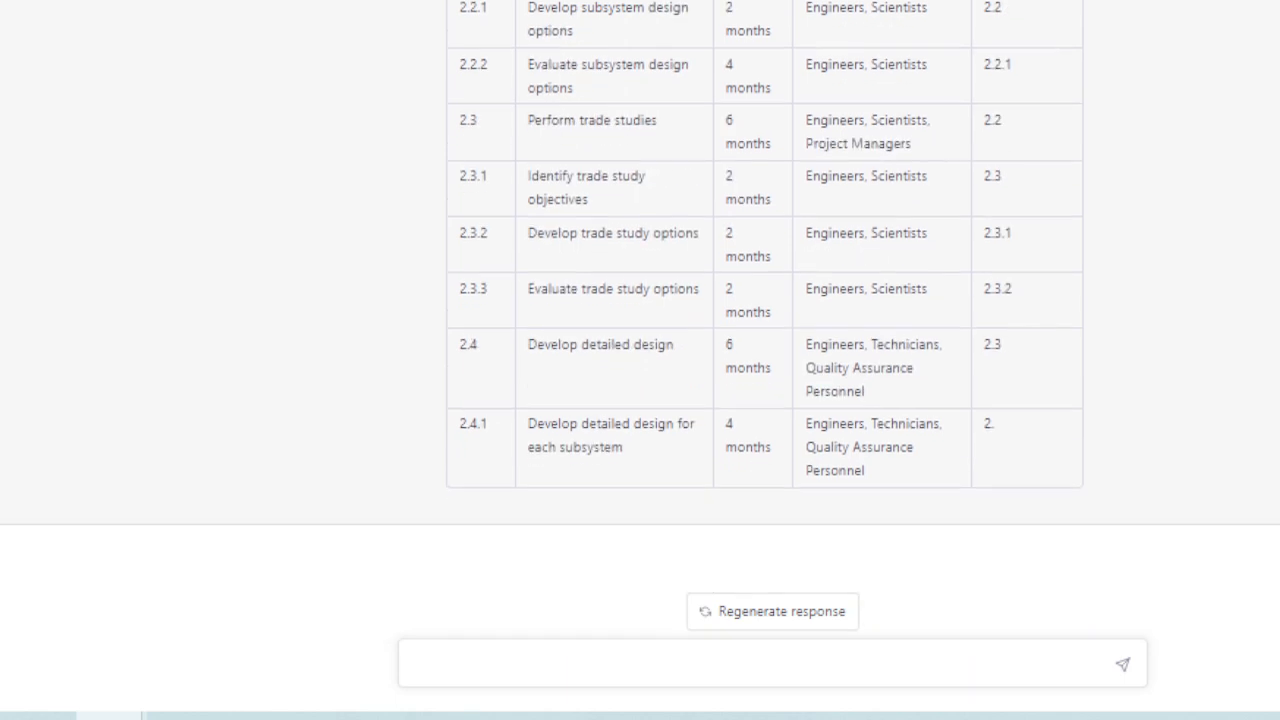
scroll(764, 300, up, 8)
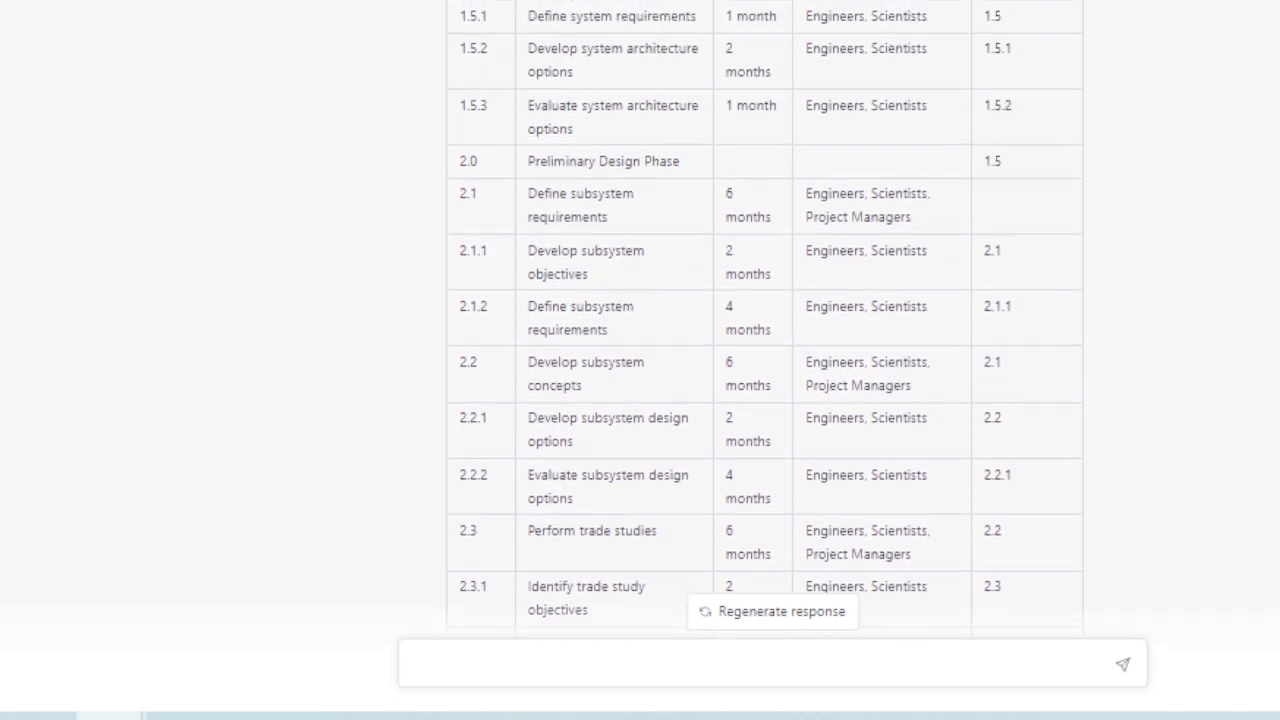
scroll(764, 300, up, 5)
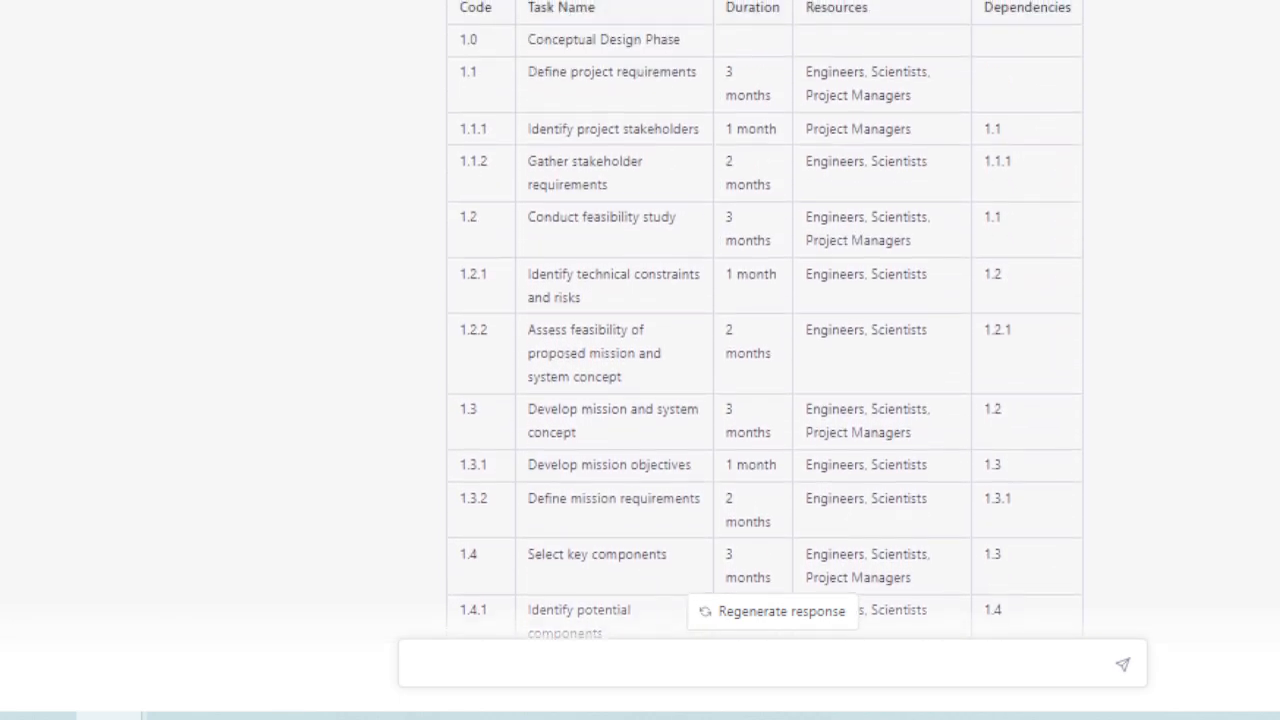
scroll(764, 300, up, 2)
scroll(764, 300, down, 2)
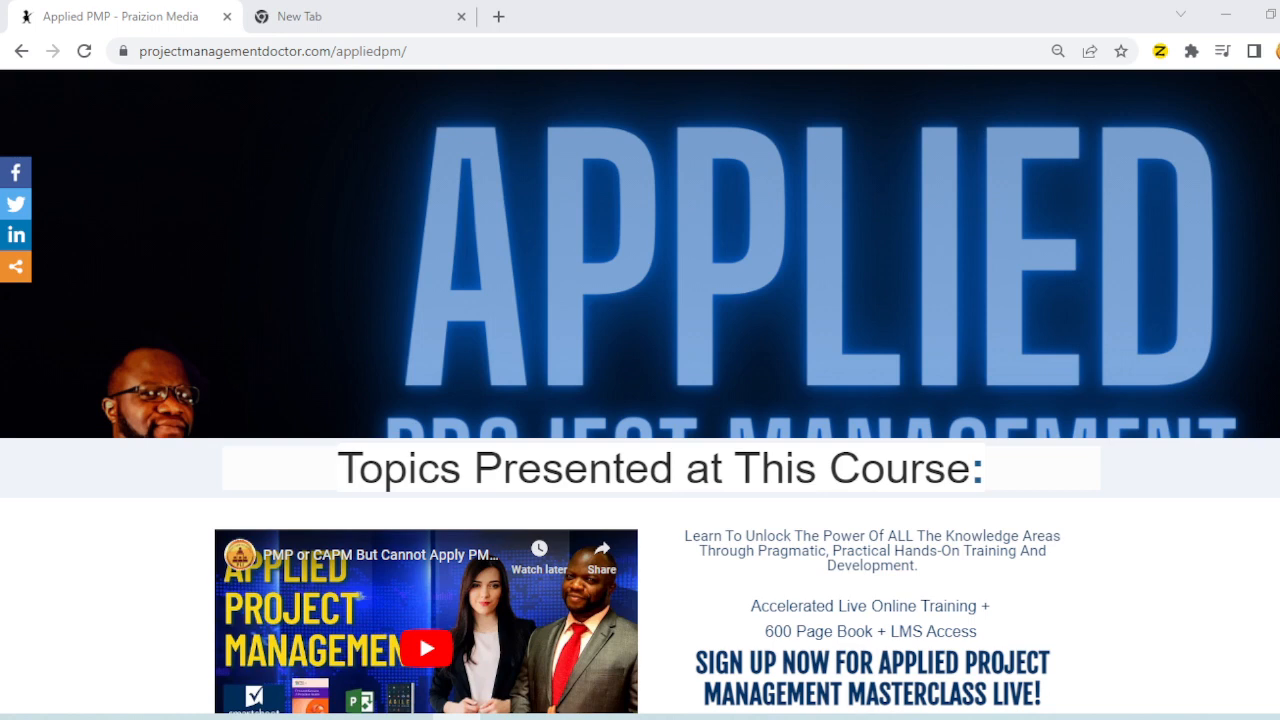
- Go back from the course page to ChatGPT and reopen the "Moon satellite schedule." conversation
click(22, 51)
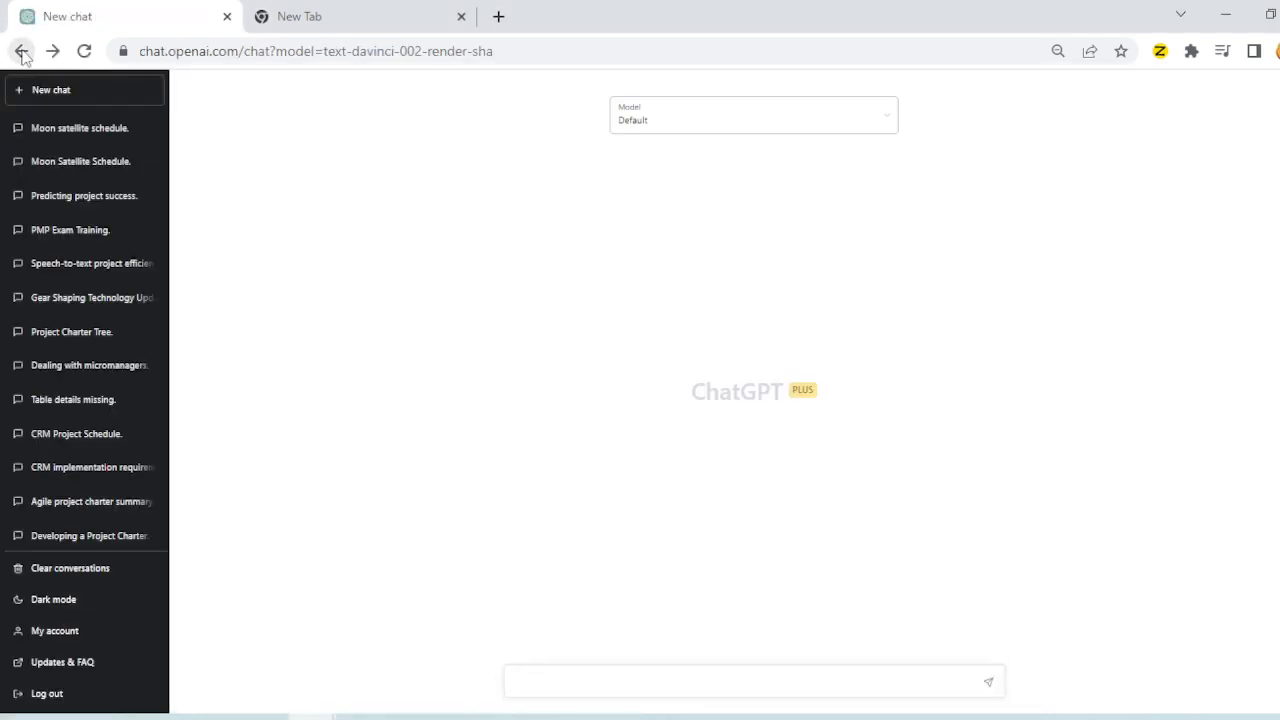
click(64, 128)
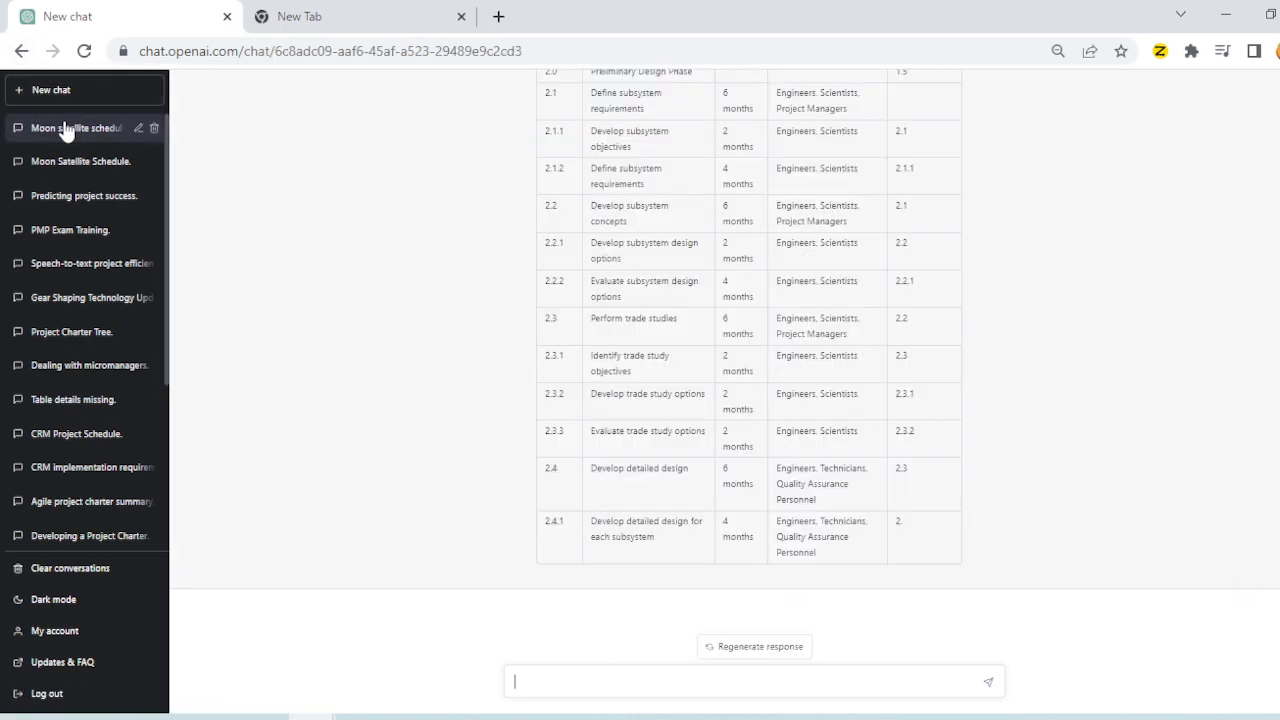